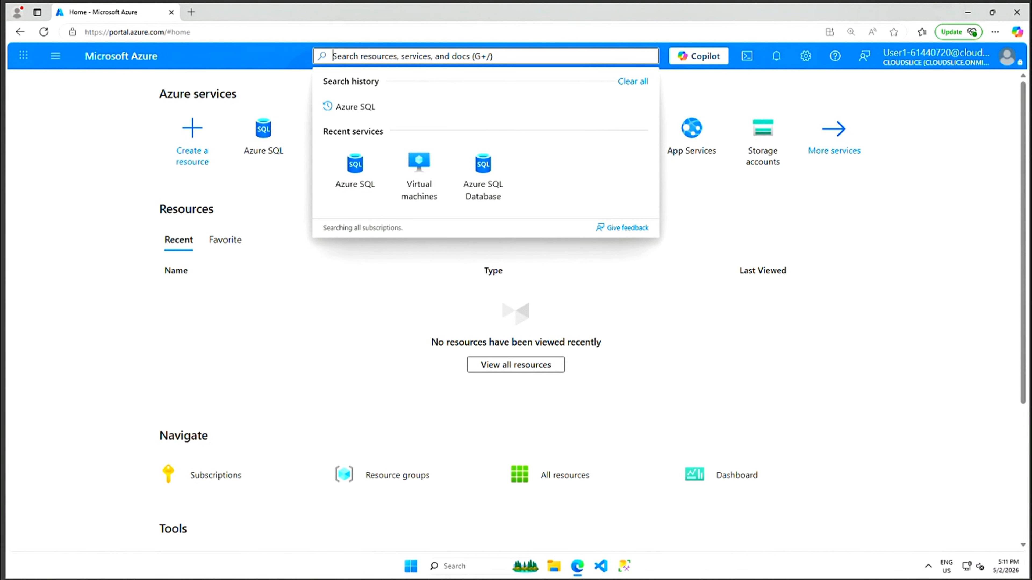
From the Azure SQL hub, start creating a SQL Server on Azure VMs deployment and list the image offers.
left_click(367, 108)
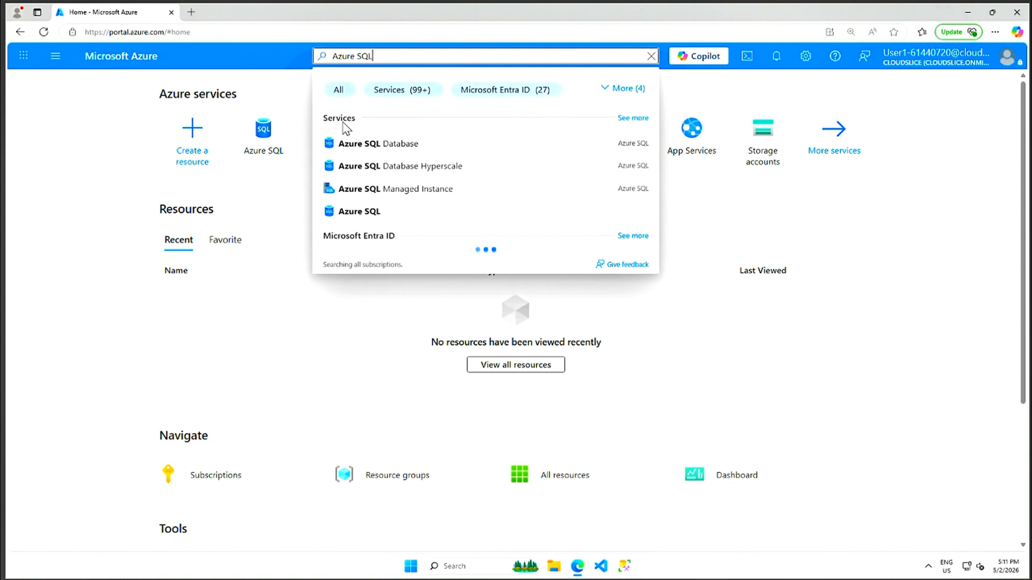
left_click(363, 216)
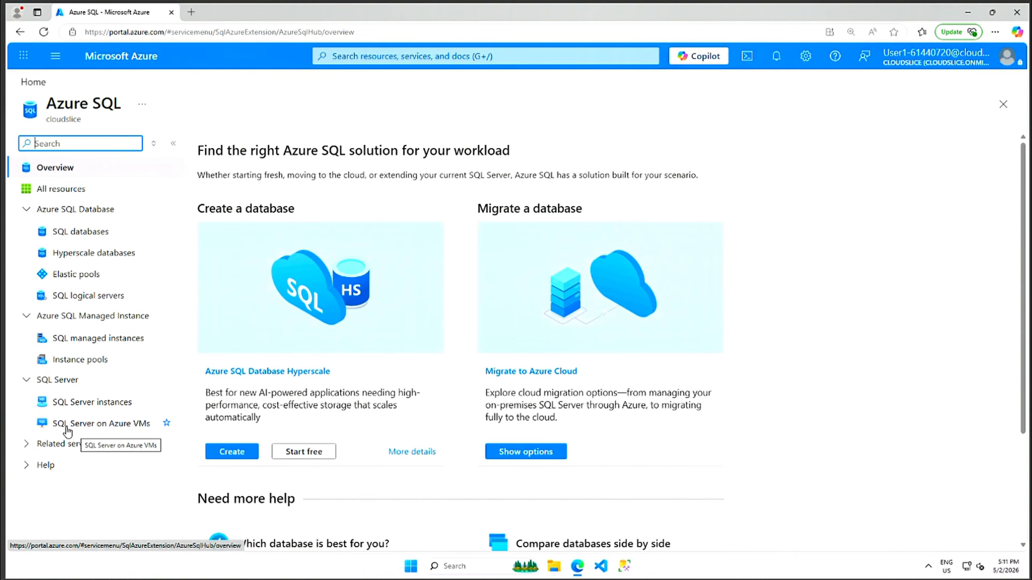
left_click(107, 425)
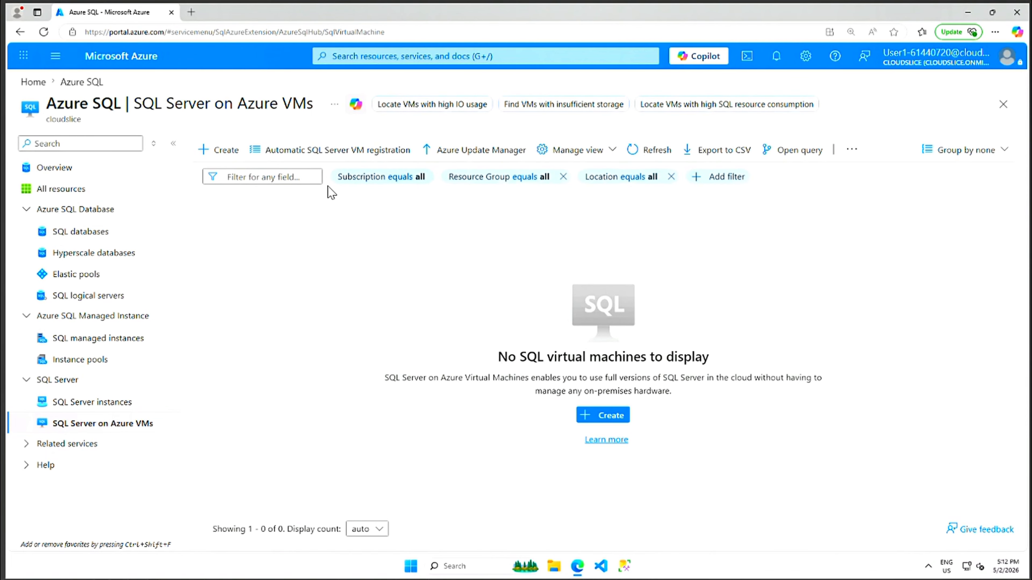
left_click(223, 156)
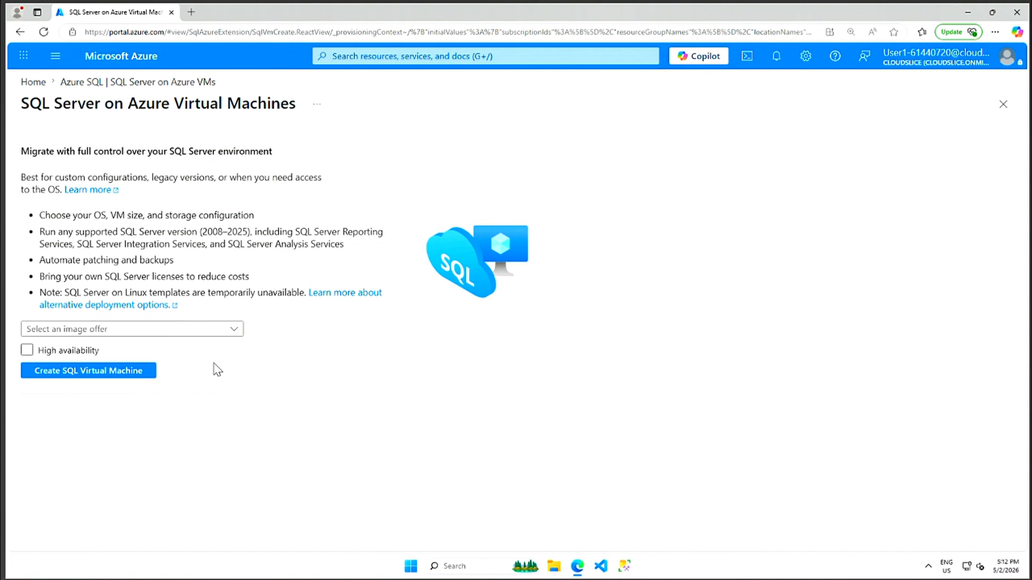
left_click(239, 330)
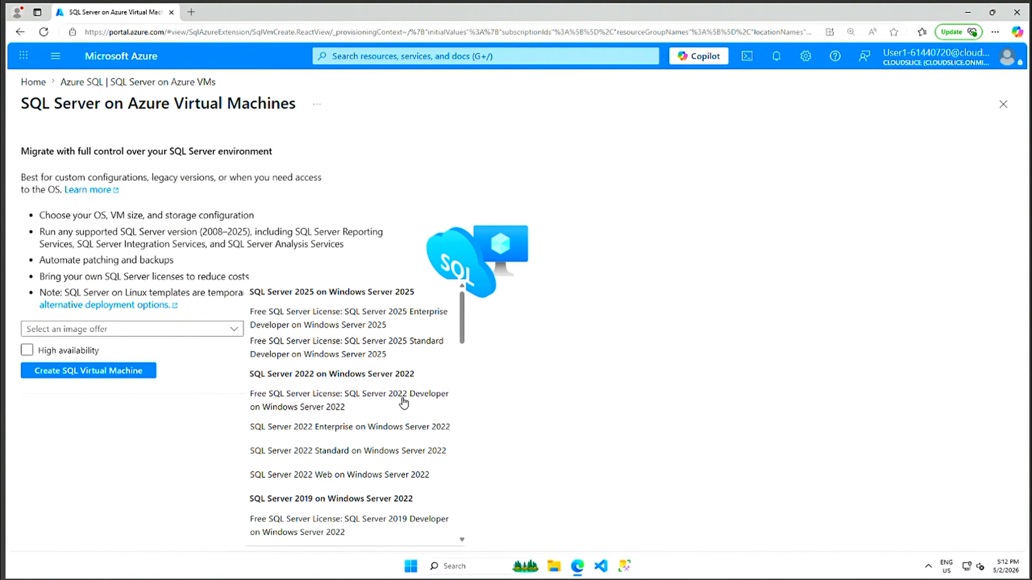
Pick the free SQL Server 2022 Developer on Windows Server 2022 image and open the VM creation form.
left_click(332, 402)
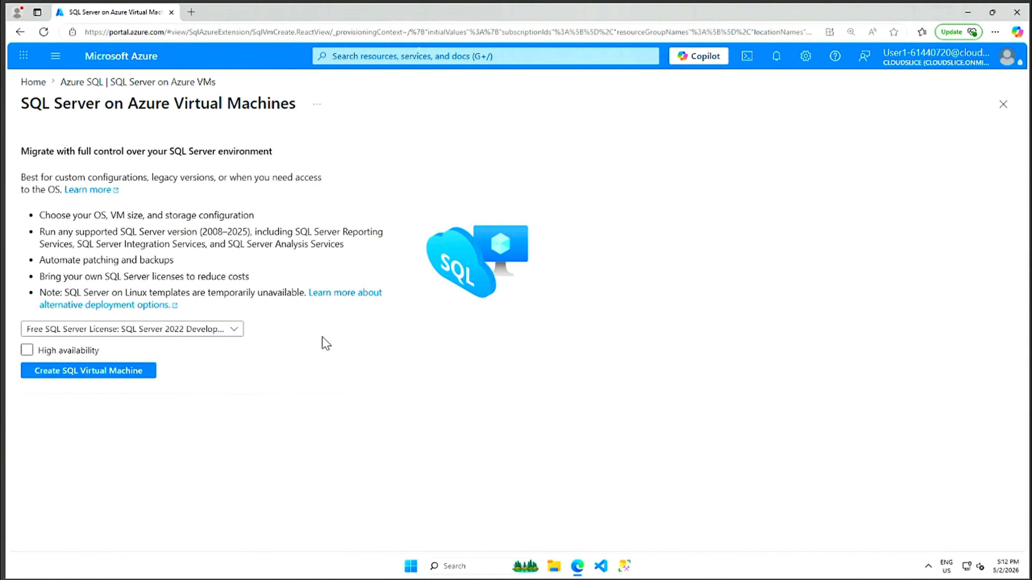
left_click(151, 369)
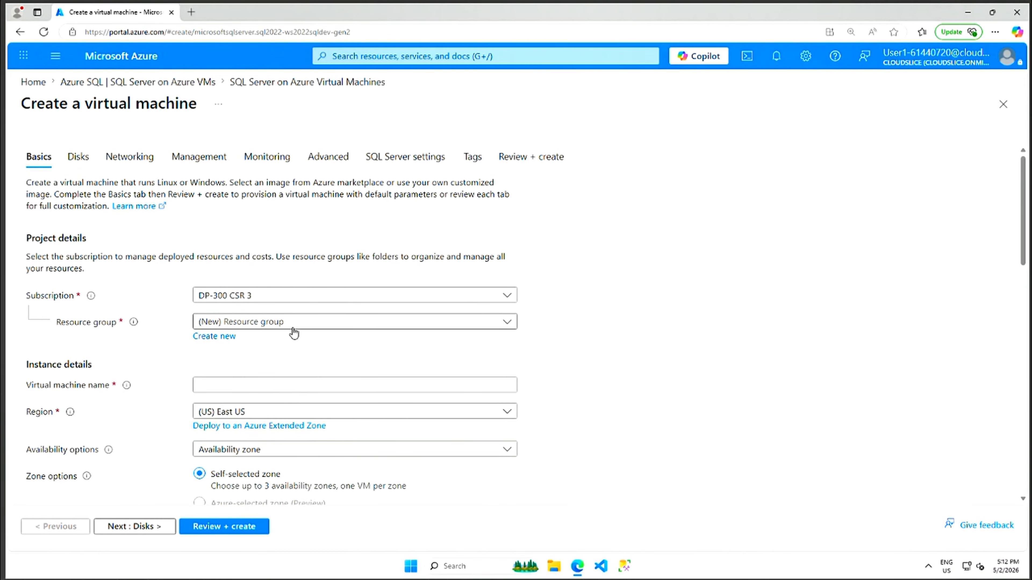
left_click(512, 326)
Use the existing resource group and name the virtual machine AzureSQLServerVM.
left_click(248, 370)
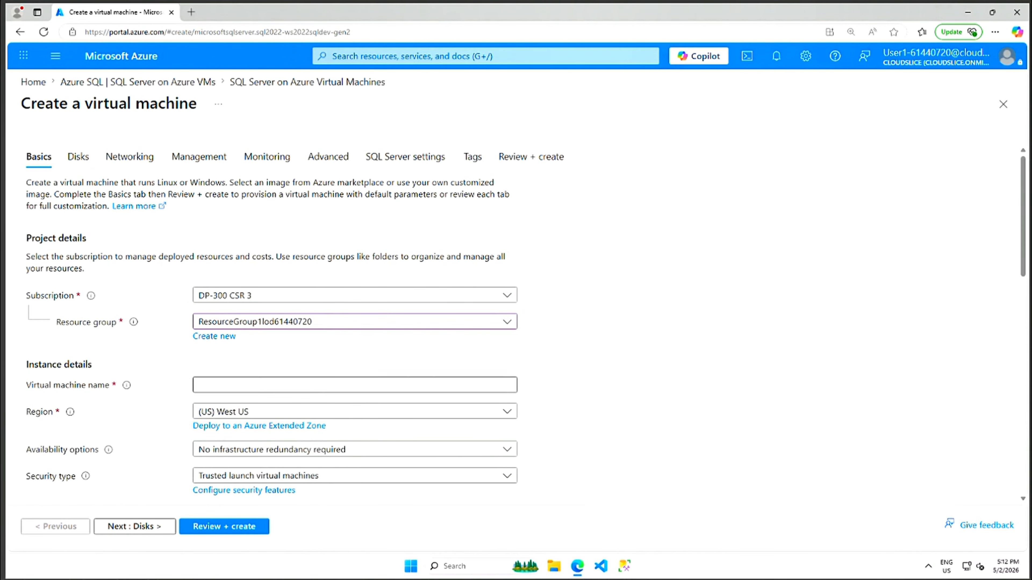
left_click(248, 385)
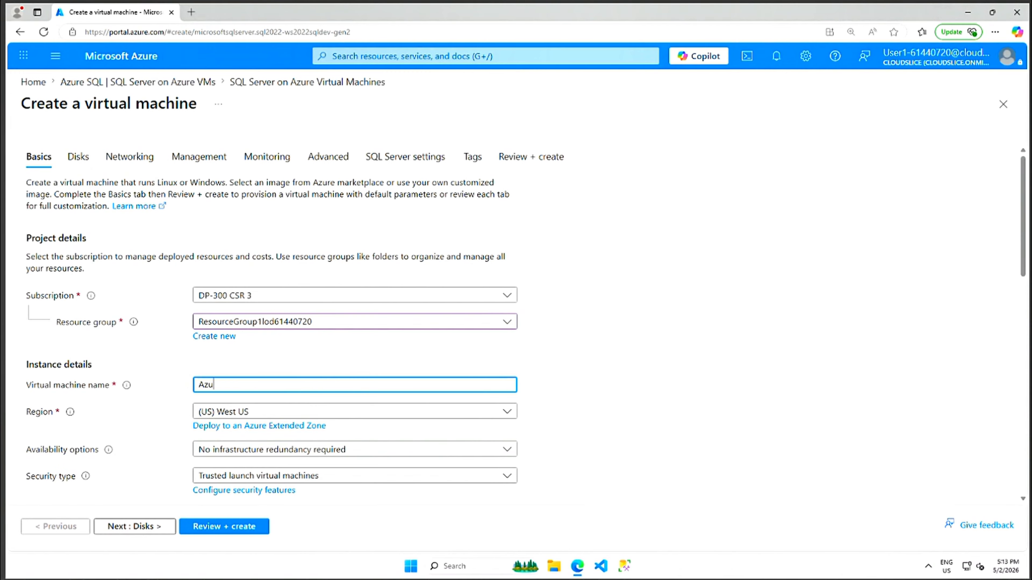
type("AzureSQLSe")
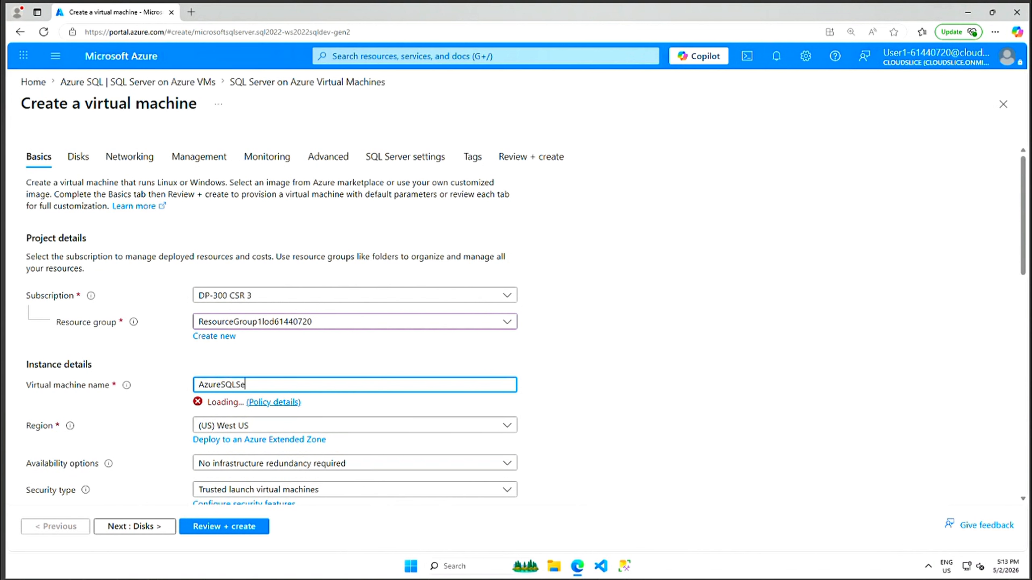
type("rverV")
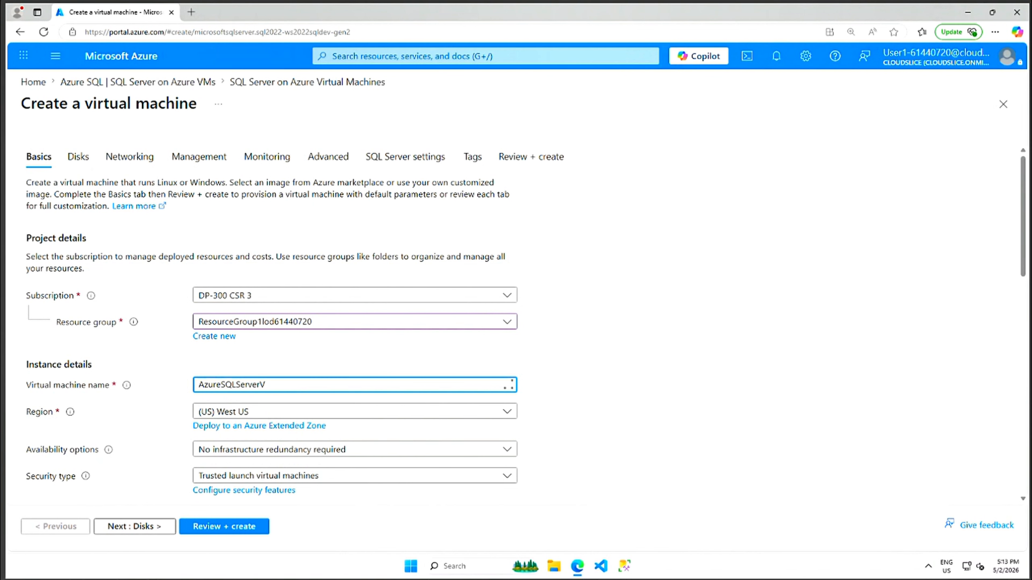
type("M")
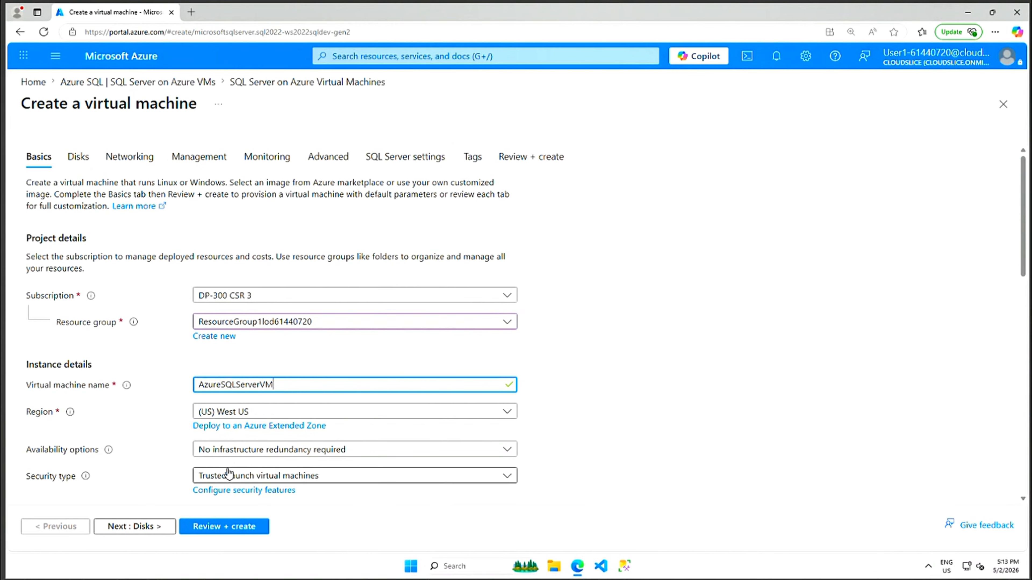
left_click_drag(1022, 268, 1022, 352)
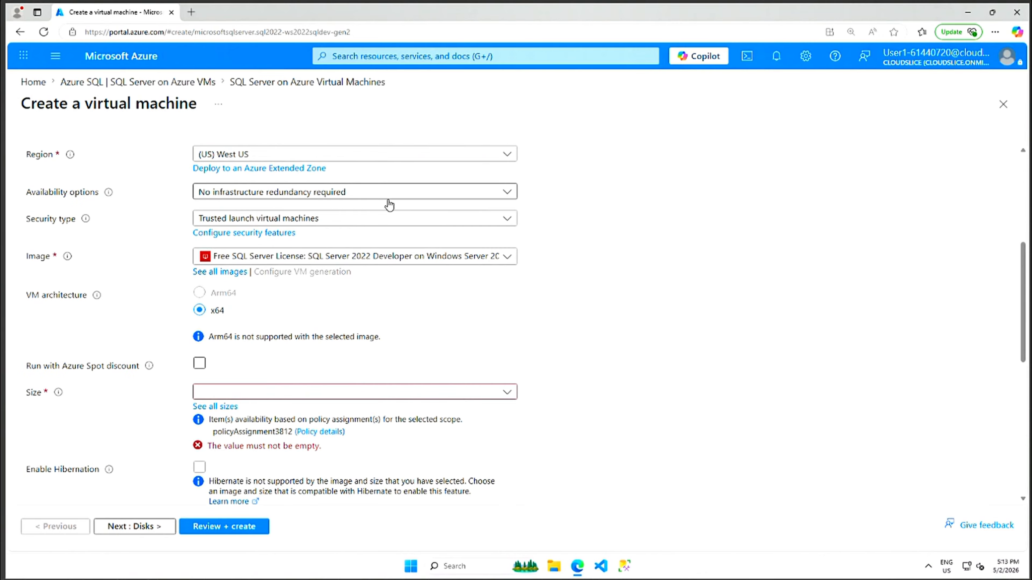
left_click(508, 199)
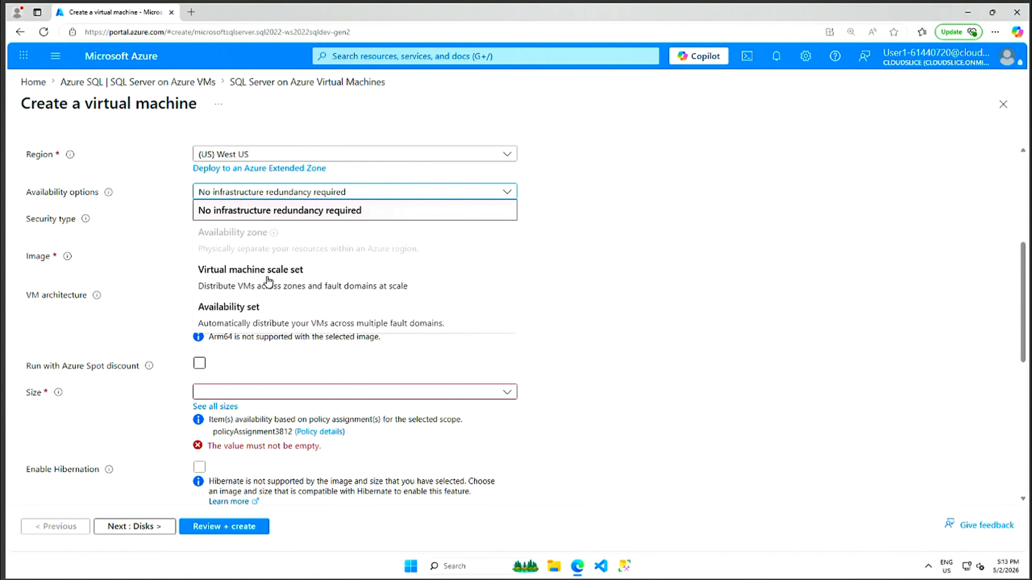
left_click(628, 247)
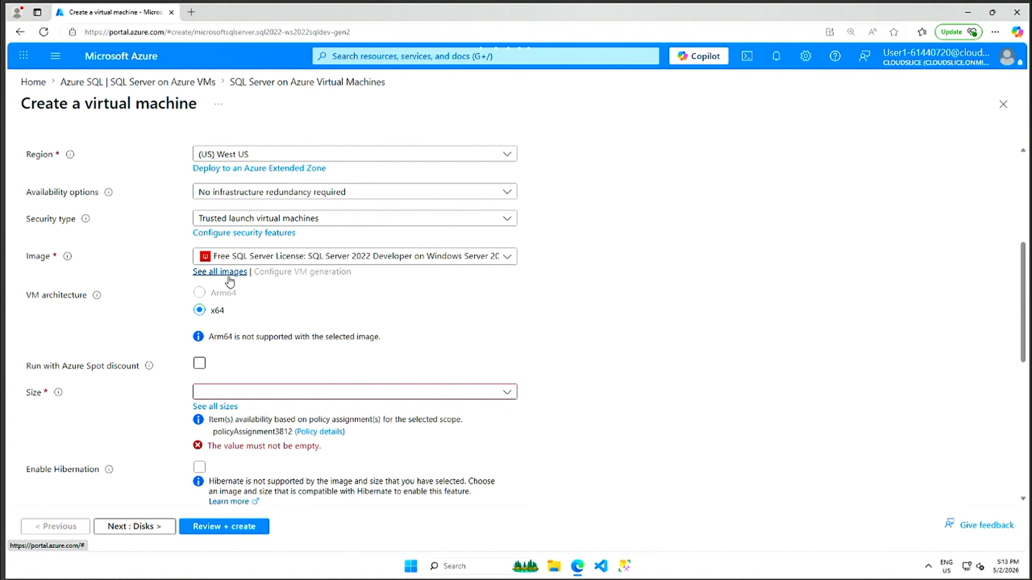
left_click(220, 271)
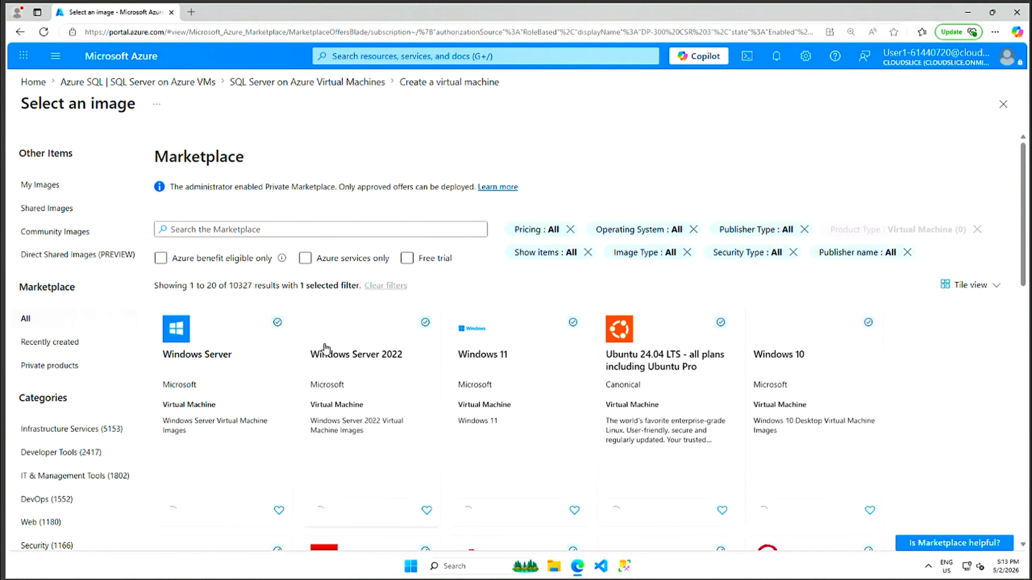
left_click(311, 264)
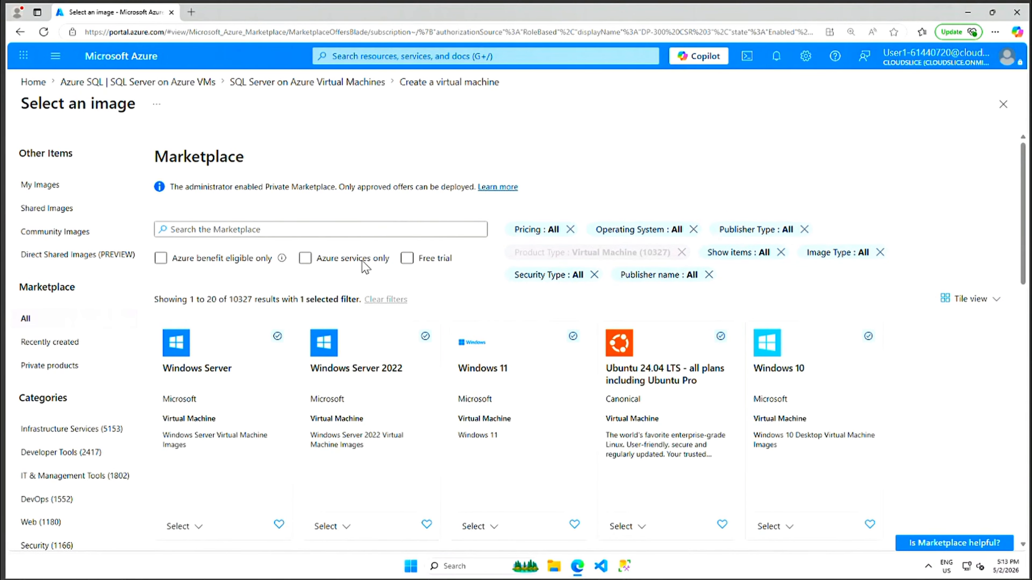
left_click(160, 262)
left_click(418, 259)
left_click(1003, 106)
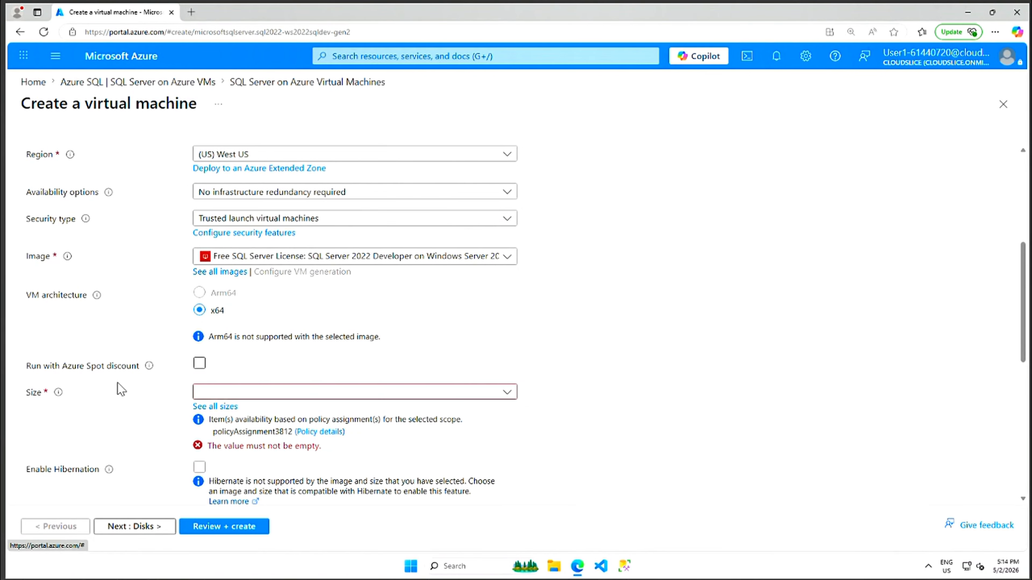
Choose Standard_D2s_v5 (2 vCPUs, 8 GiB memory) from the full list of VM sizes.
left_click_drag(1024, 313, 1019, 370)
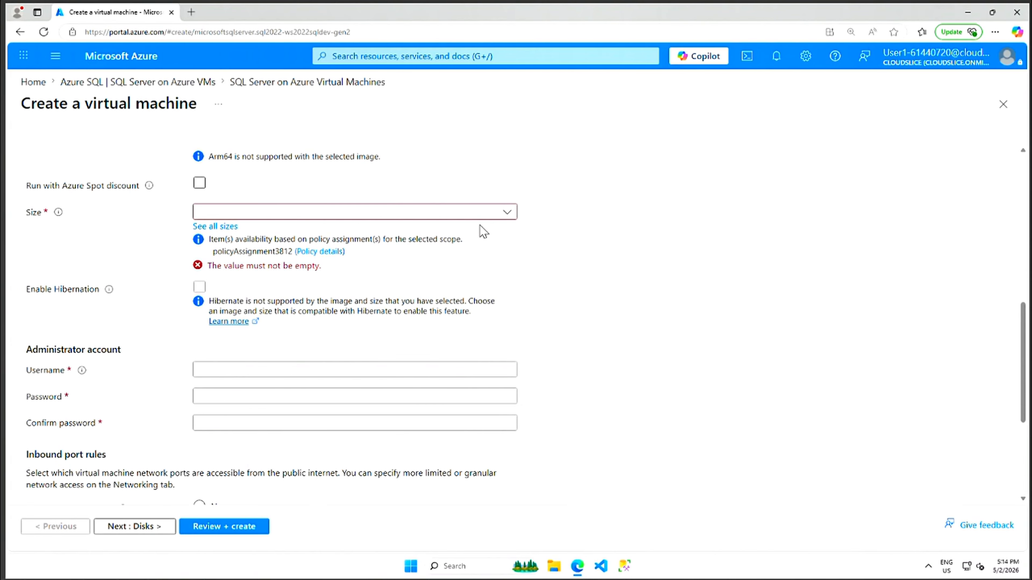
left_click(505, 218)
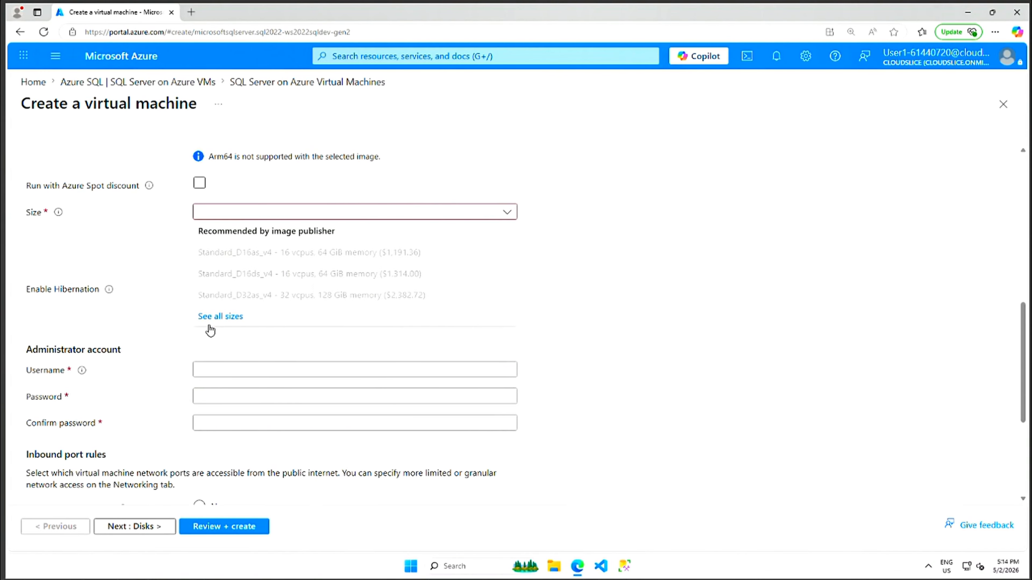
left_click(223, 319)
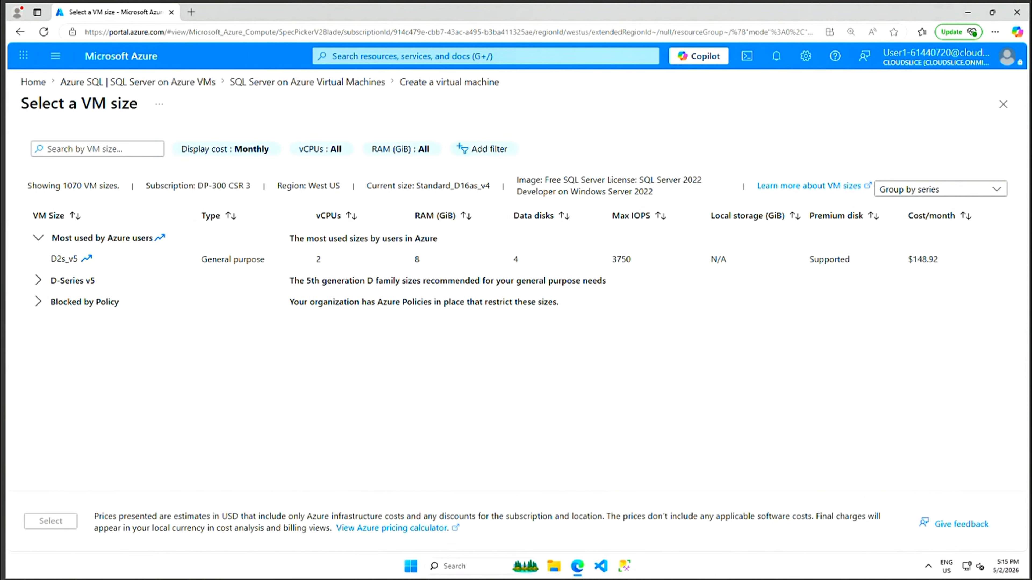
left_click(53, 262)
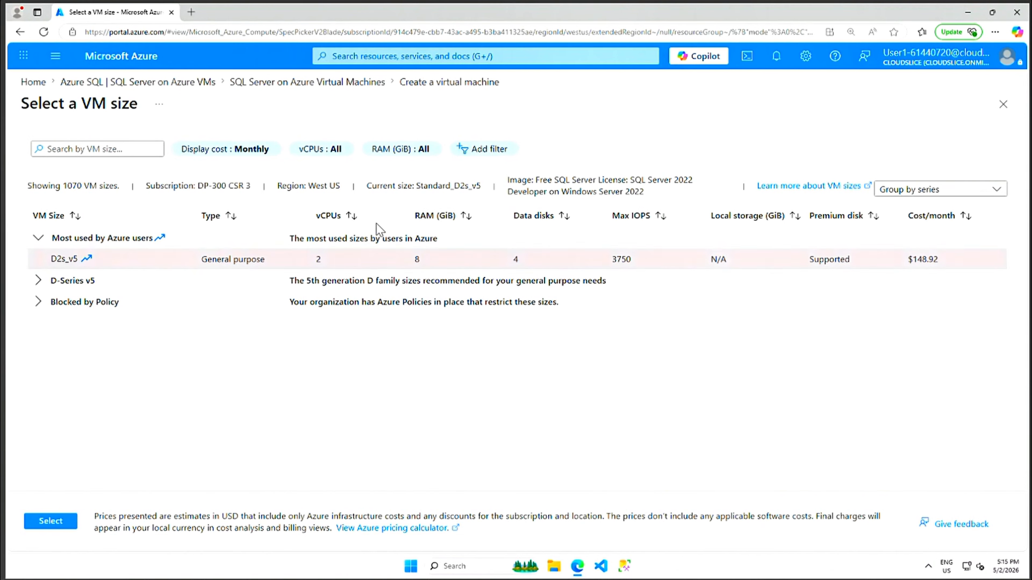
left_click(39, 285)
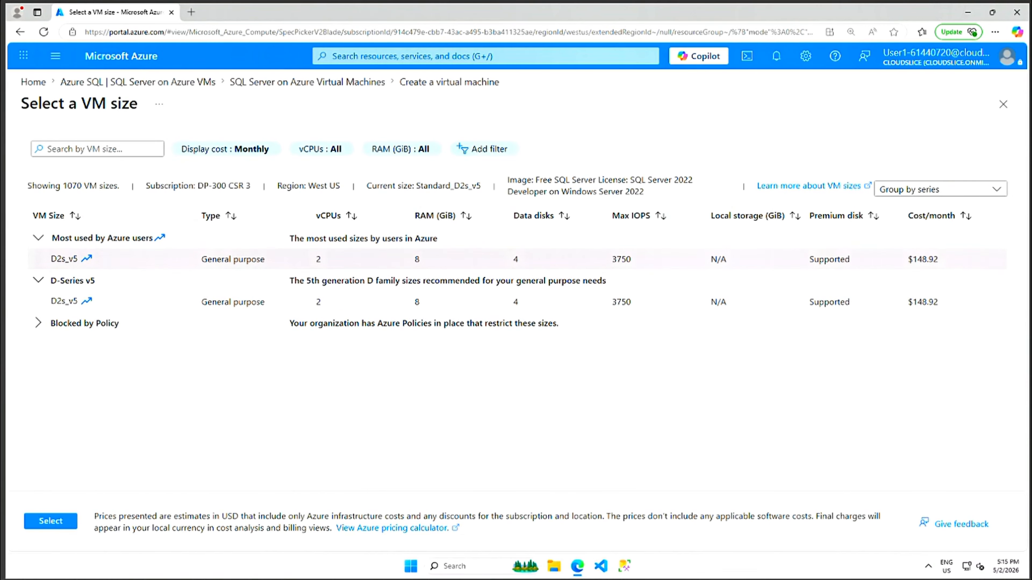
left_click_drag(348, 281, 625, 289)
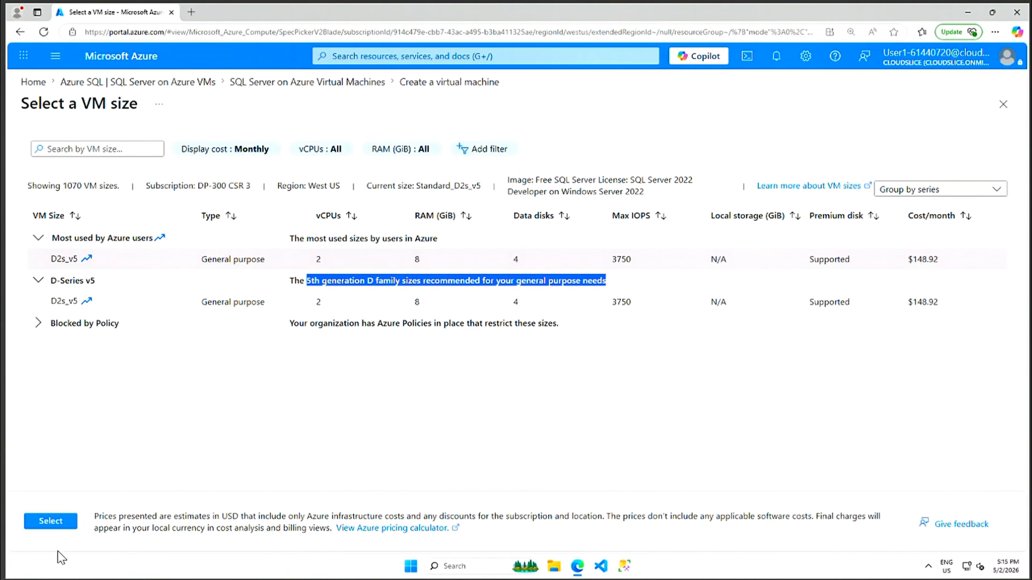
left_click(57, 524)
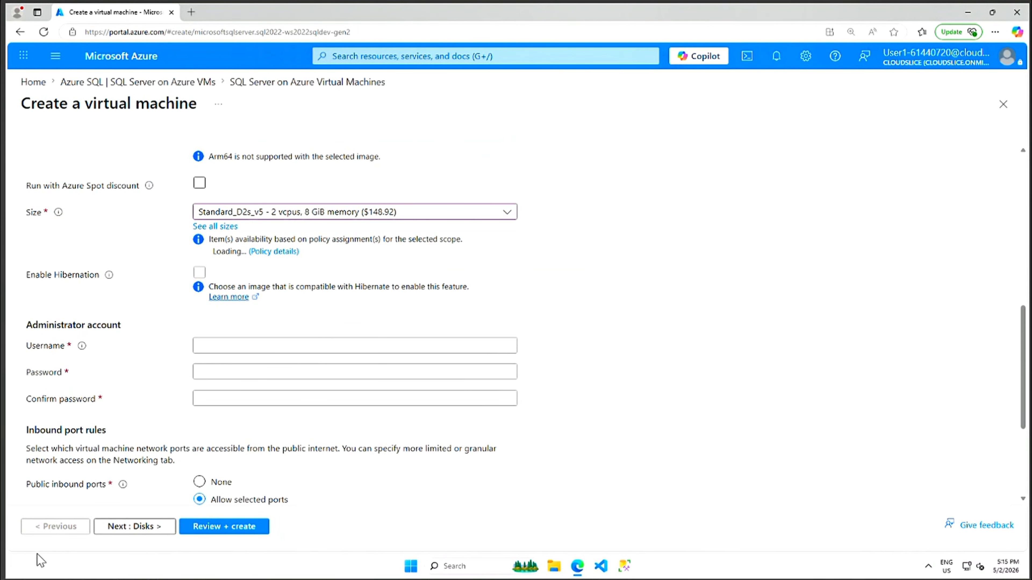
Set the admin username to vmadm, enter and confirm the admin password, then continue to Disks.
left_click(229, 344)
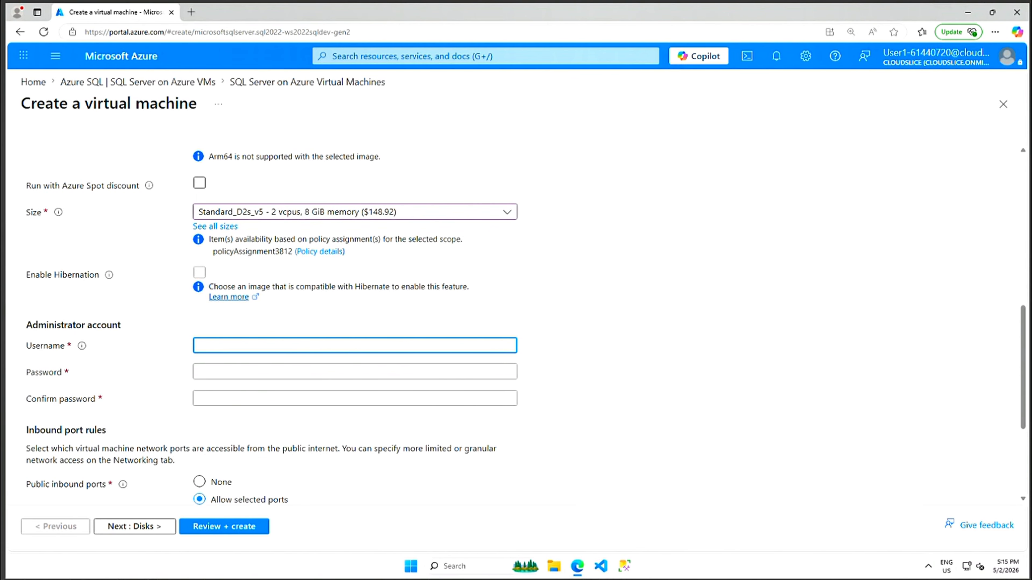
type("vmadmin")
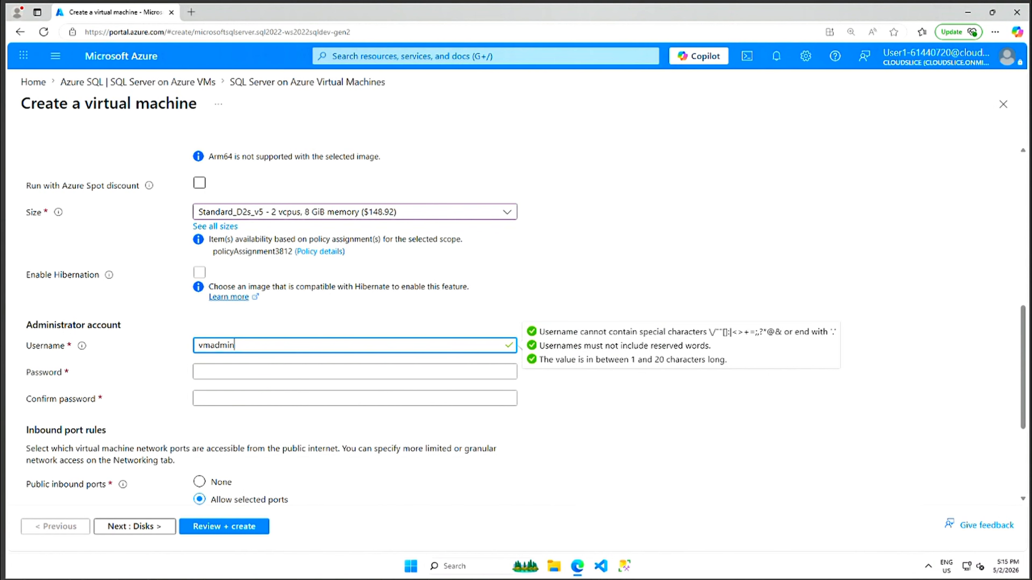
left_click(209, 372)
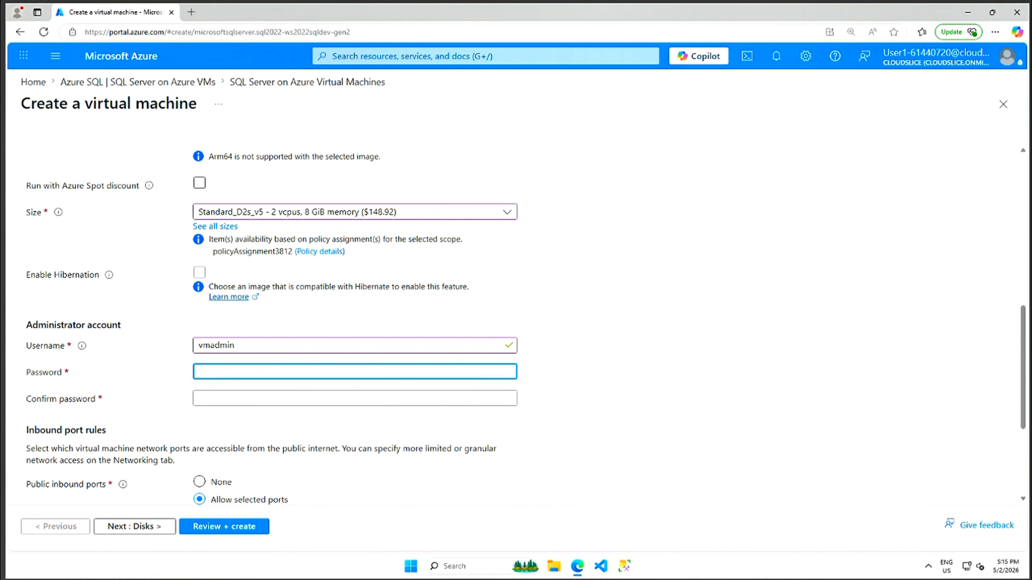
type("•••••••••")
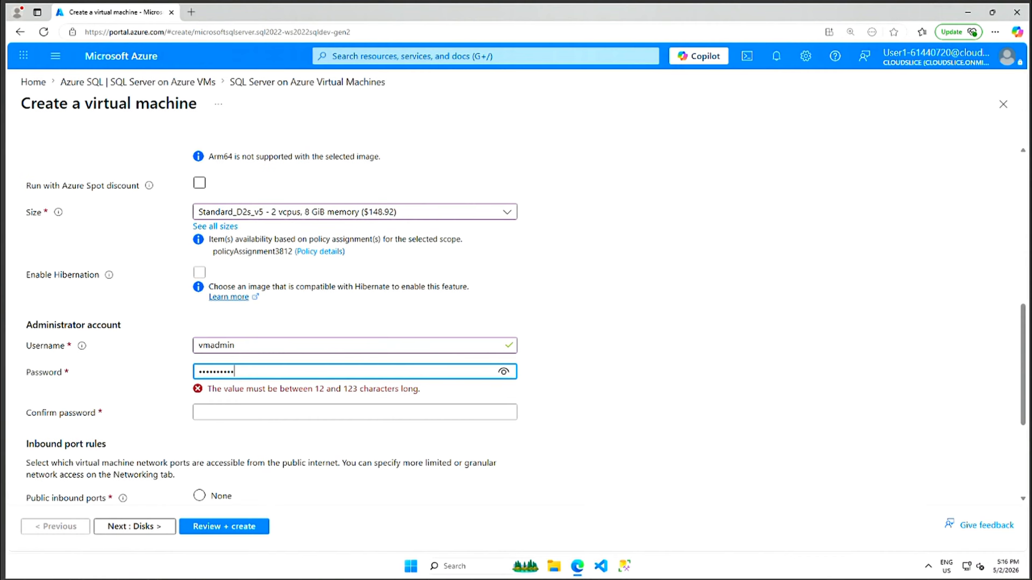
left_click_drag(243, 373, 188, 372)
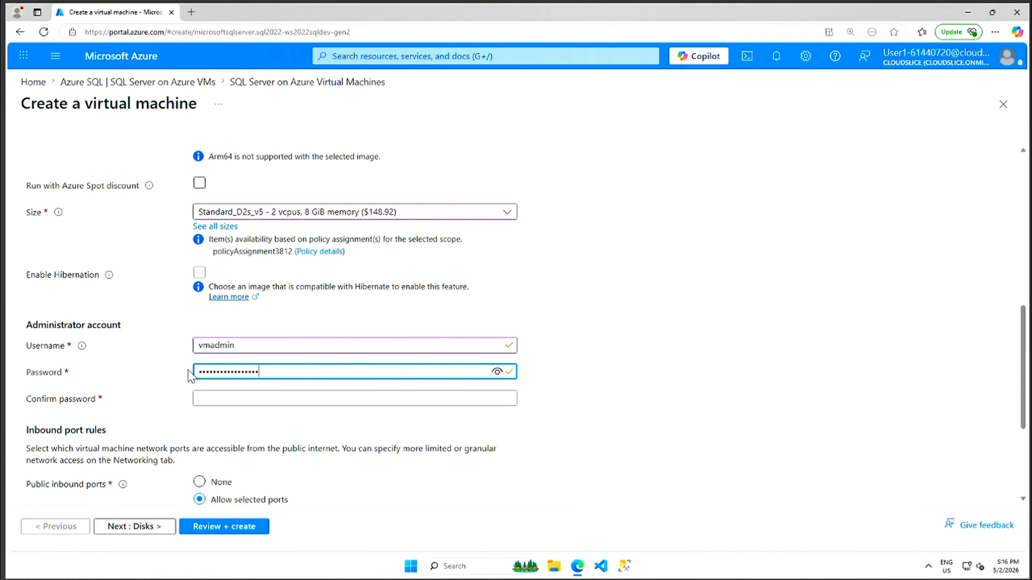
left_click(220, 401)
type("Password")
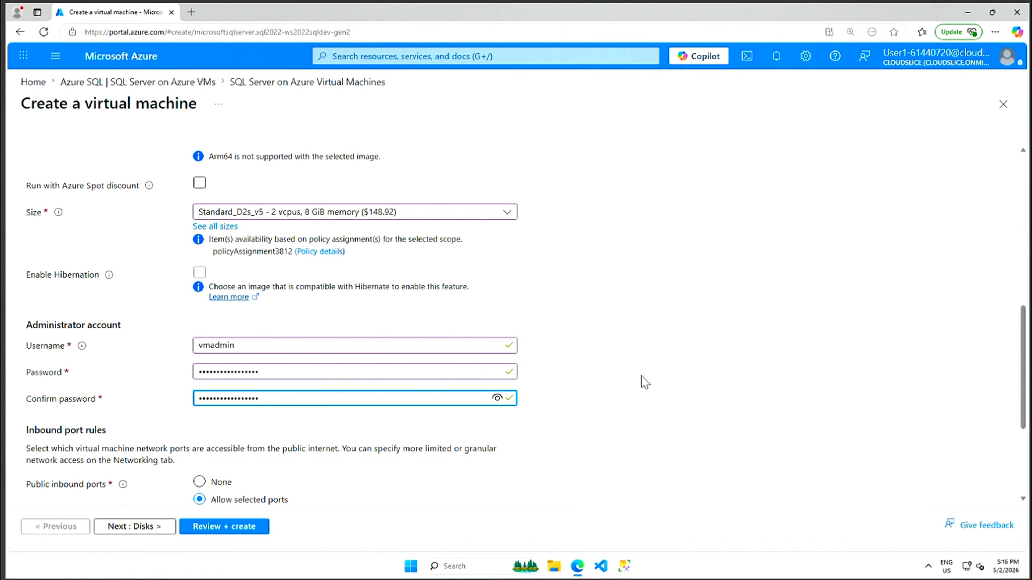
scroll(645, 382, "down", 3)
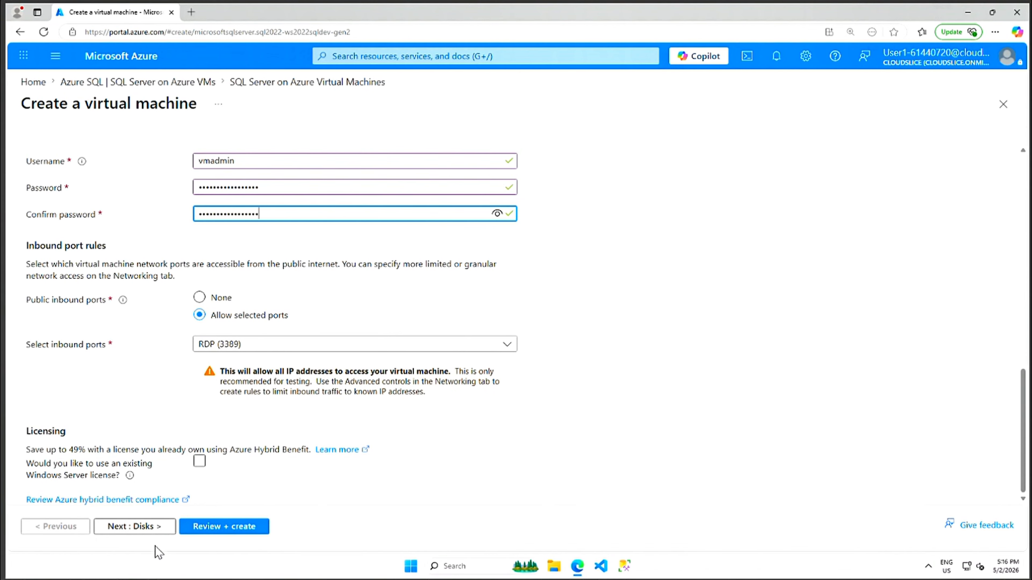
left_click(140, 529)
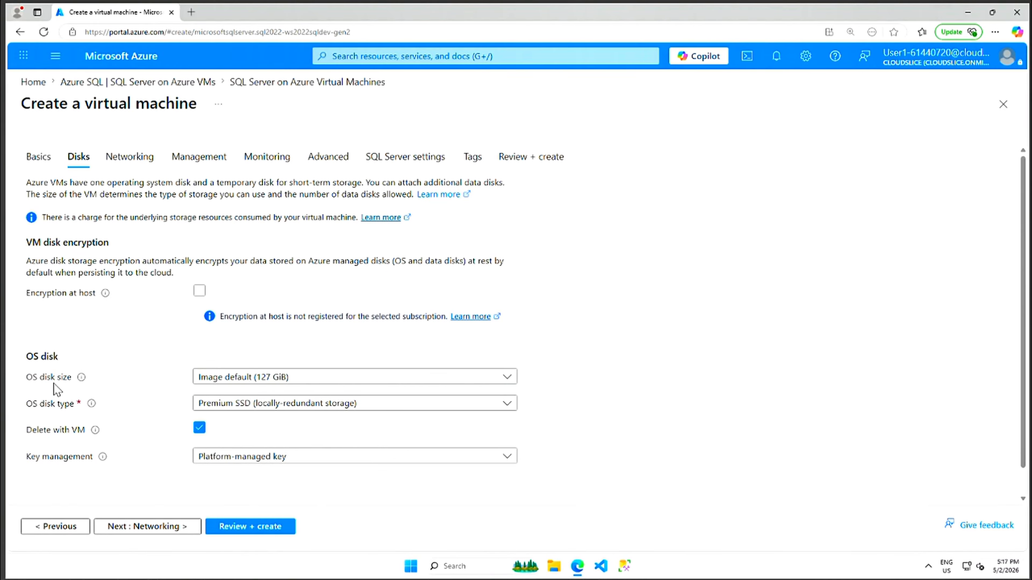
Keep the default 127 GiB OS disk size and Premium SSD disk type.
left_click(511, 380)
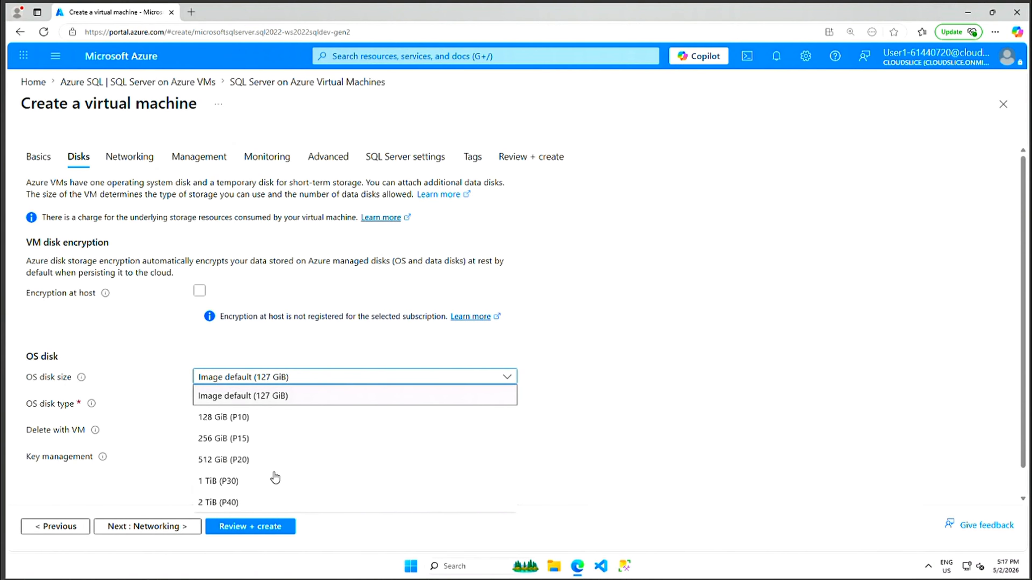
left_click(698, 379)
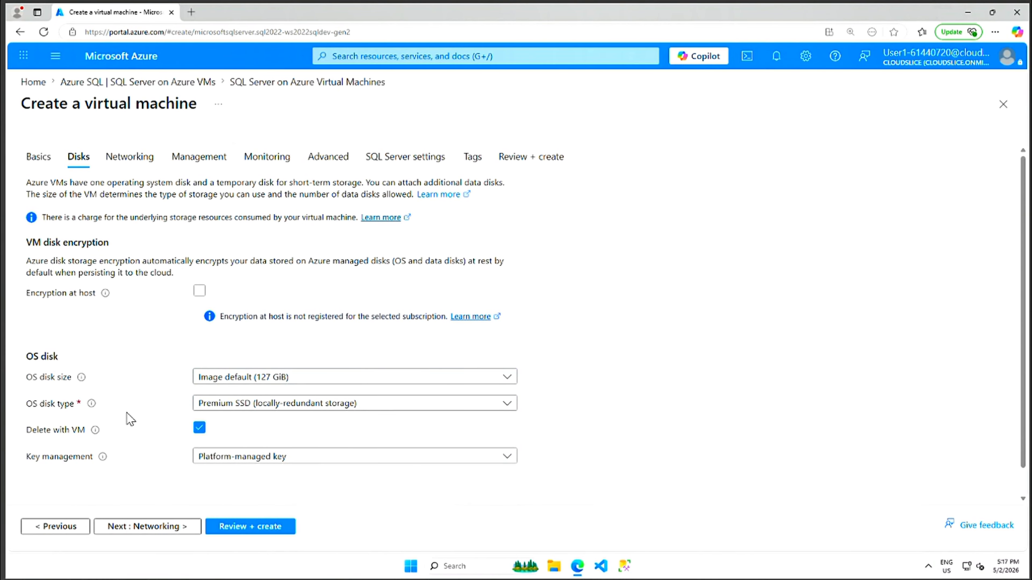
left_click(507, 406)
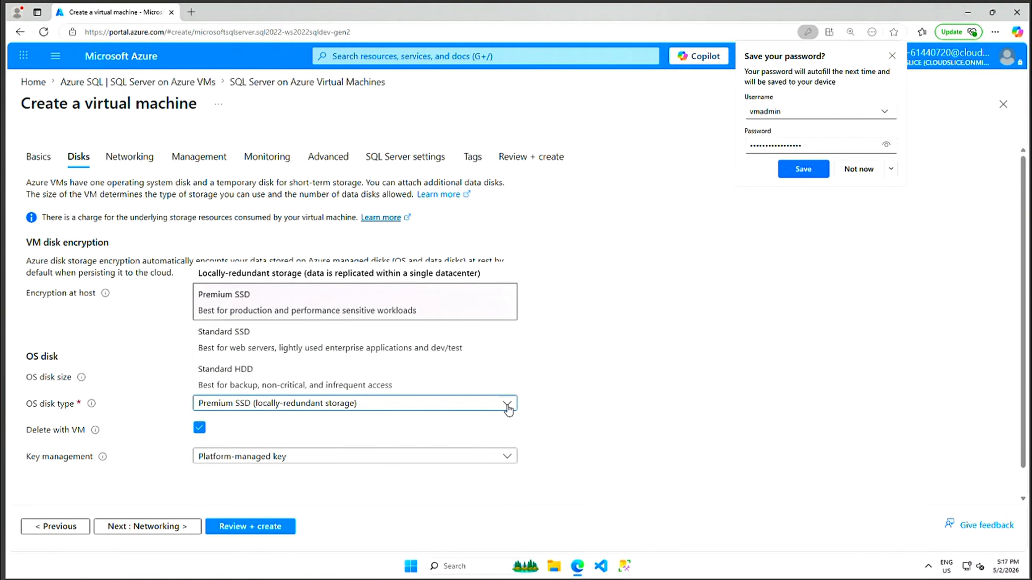
left_click(847, 173)
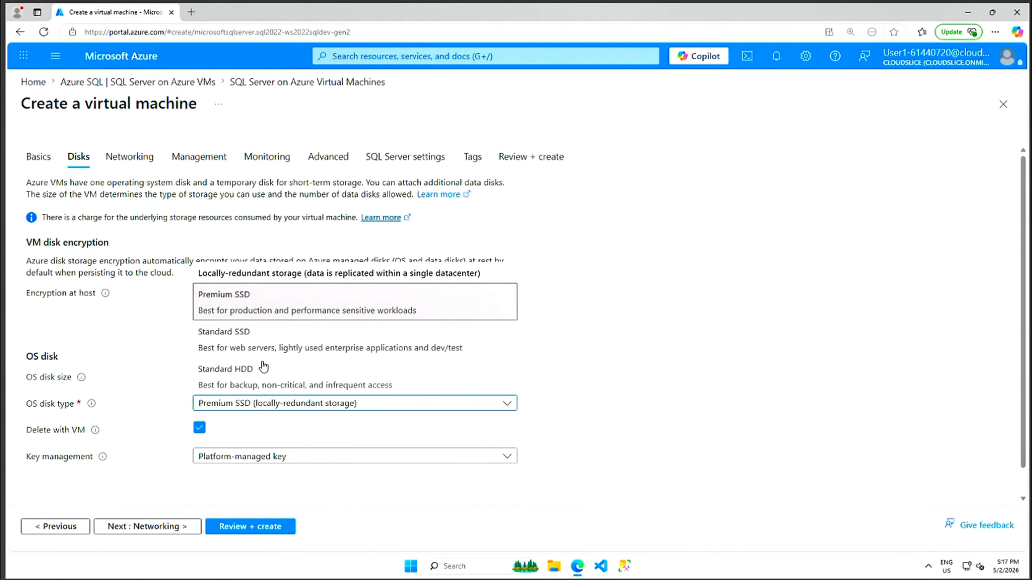
left_click(690, 309)
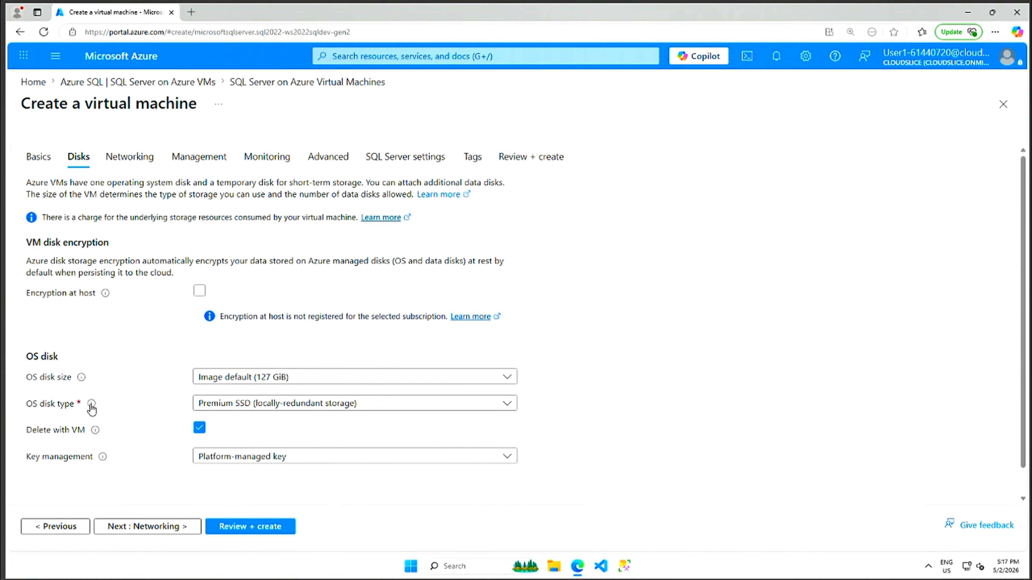
Keep the platform-managed key for OS disk encryption.
mouse_move(91, 405)
left_click_drag(1026, 289, 1029, 359)
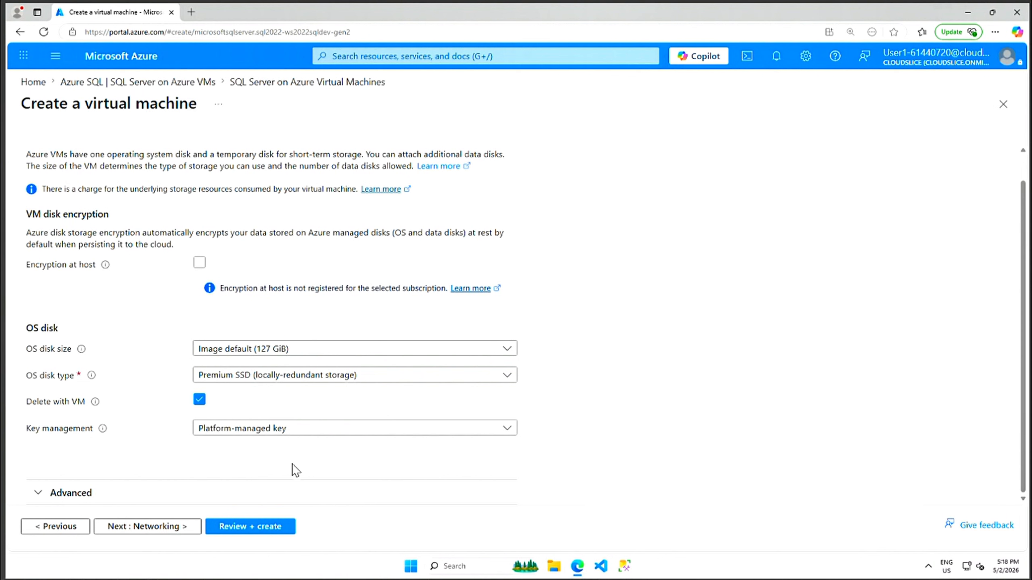
left_click(508, 429)
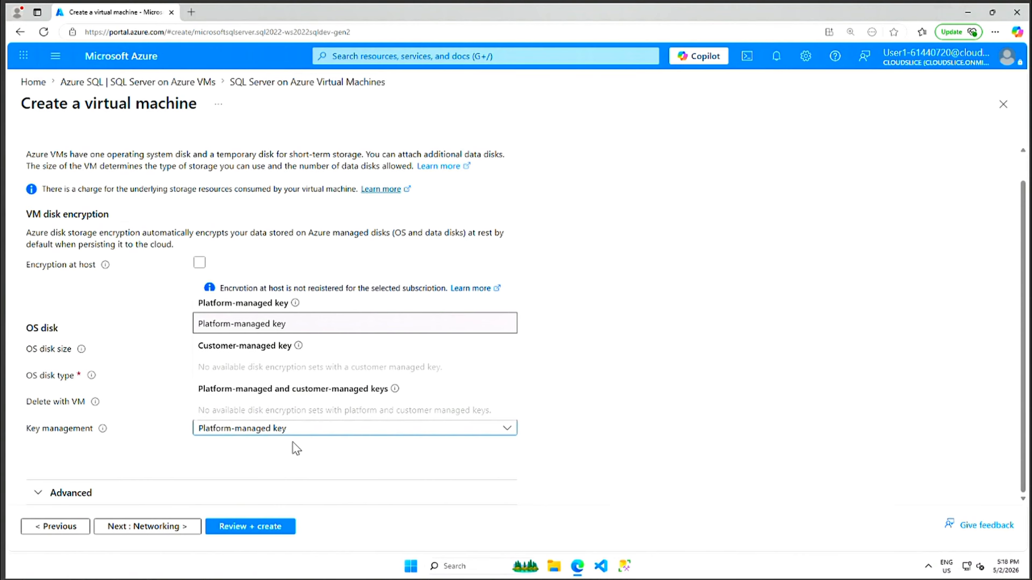
mouse_move(395, 391)
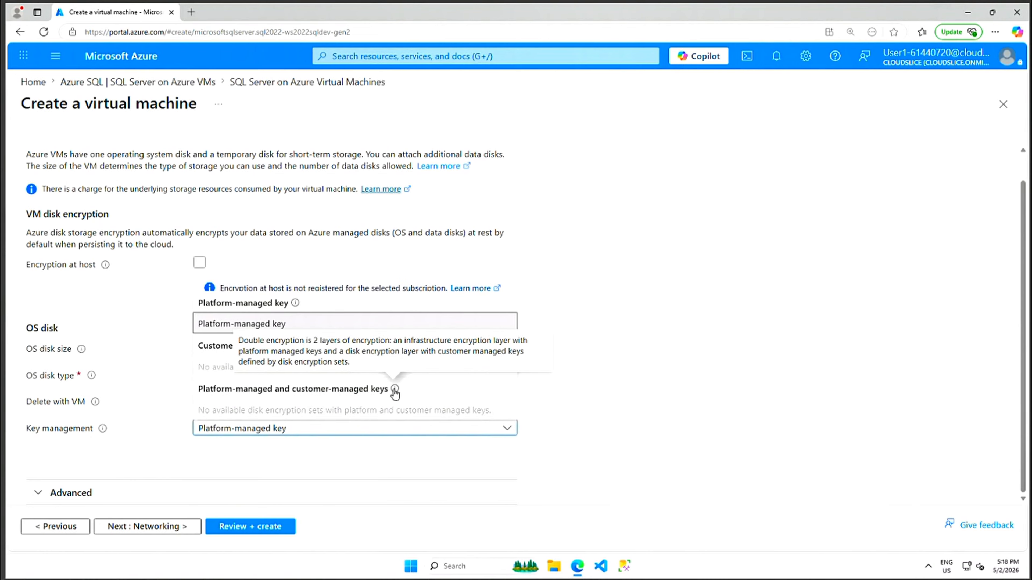
left_click(635, 389)
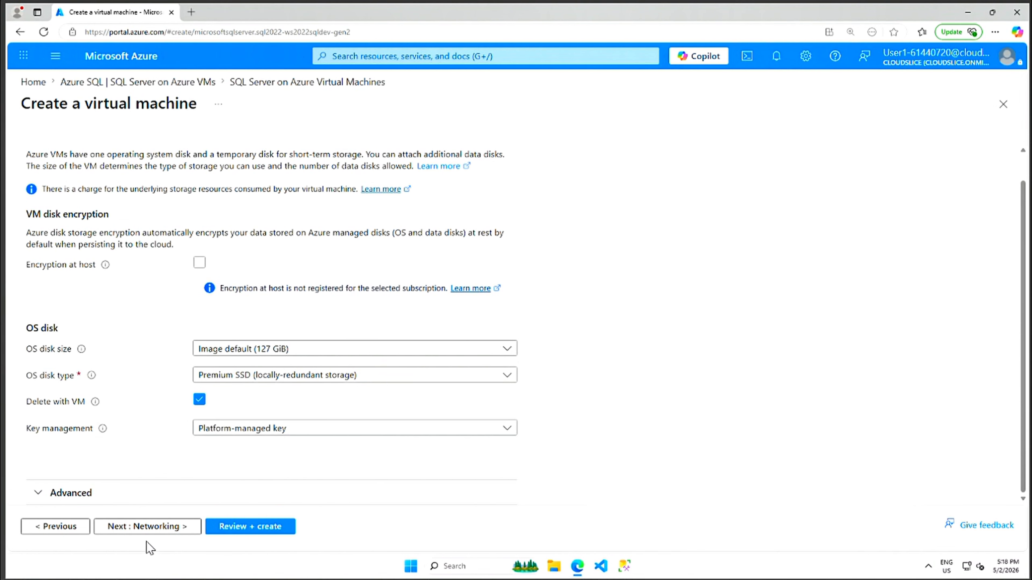
Expand the Advanced disk options to check the managed disk and ephemeral OS disk settings.
left_click(37, 493)
scroll(587, 451, "down", 3)
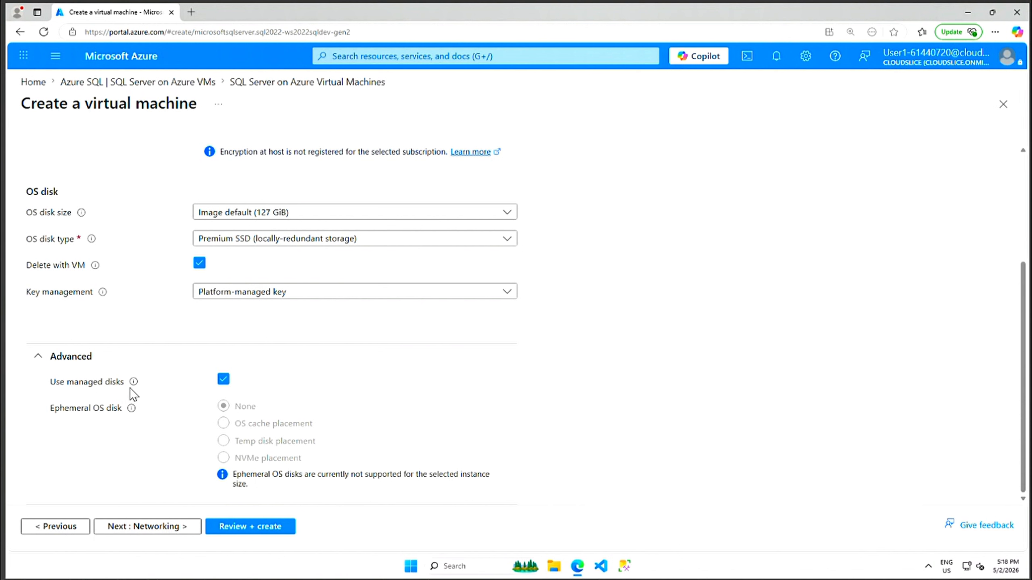
mouse_move(135, 384)
Keep the default networking (new vnet, 10.0.0.0/24 subnet, new public IP) and proceed to Management.
left_click(163, 528)
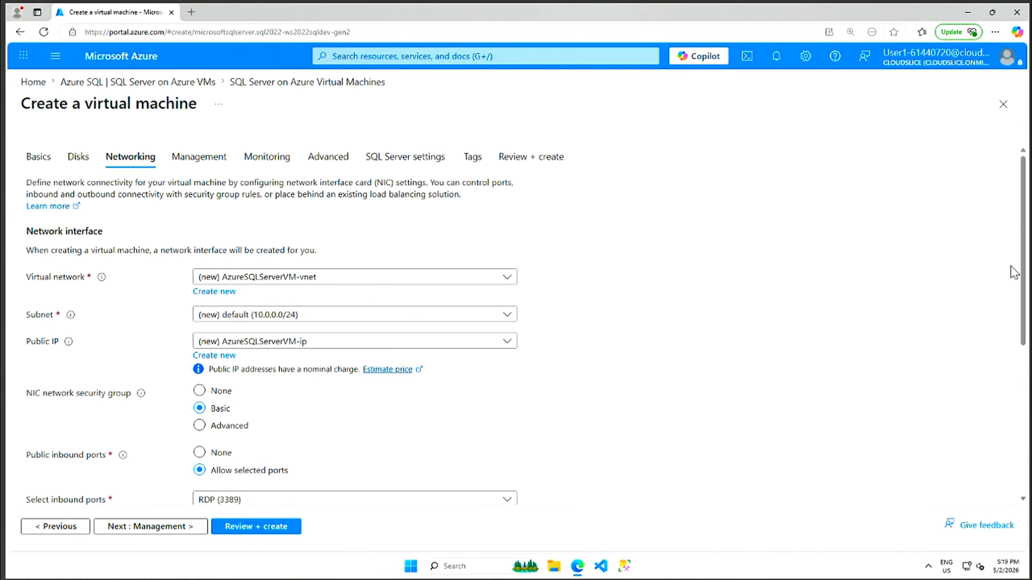
left_click_drag(1024, 296, 1021, 443)
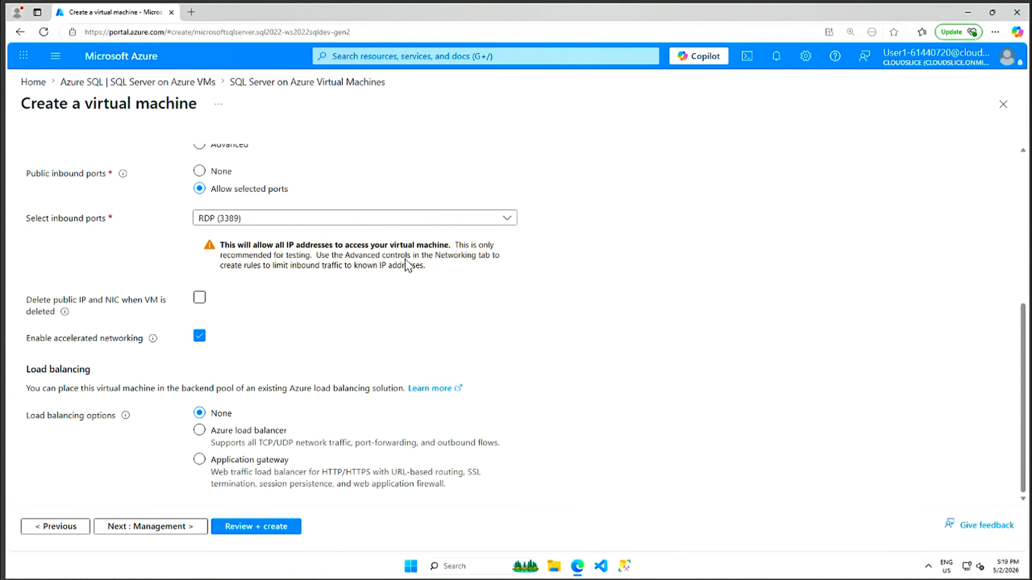
left_click(186, 527)
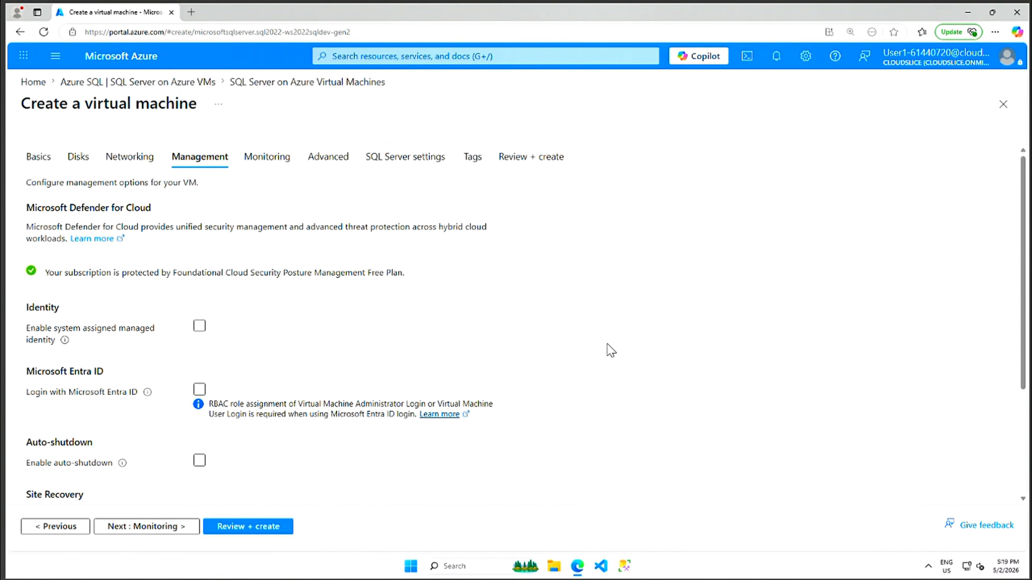
Leave the Management settings at their defaults and run the Review + create validation.
scroll(606, 350, "down", 3)
scroll(440, 345, "up", 3)
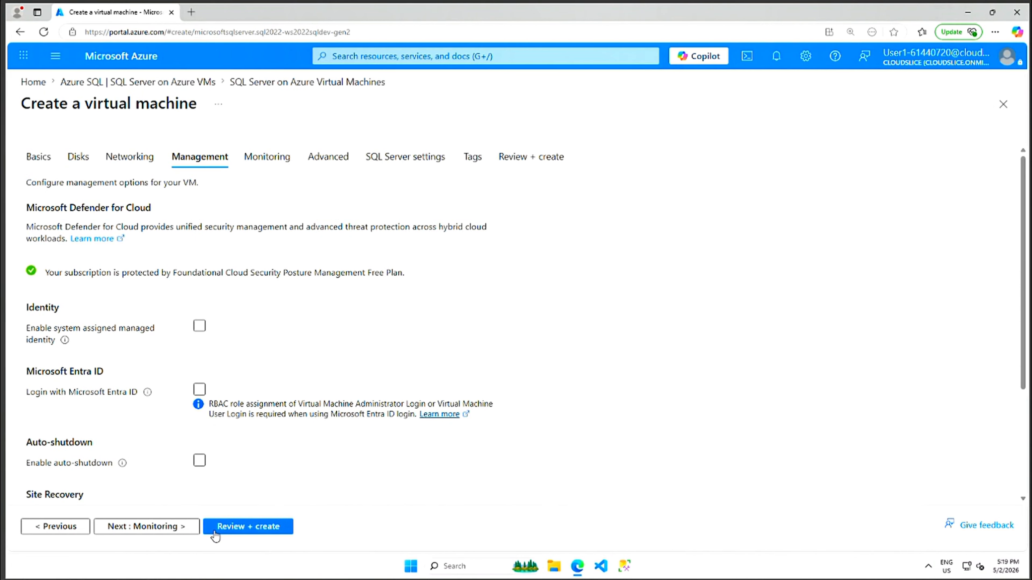
left_click(245, 529)
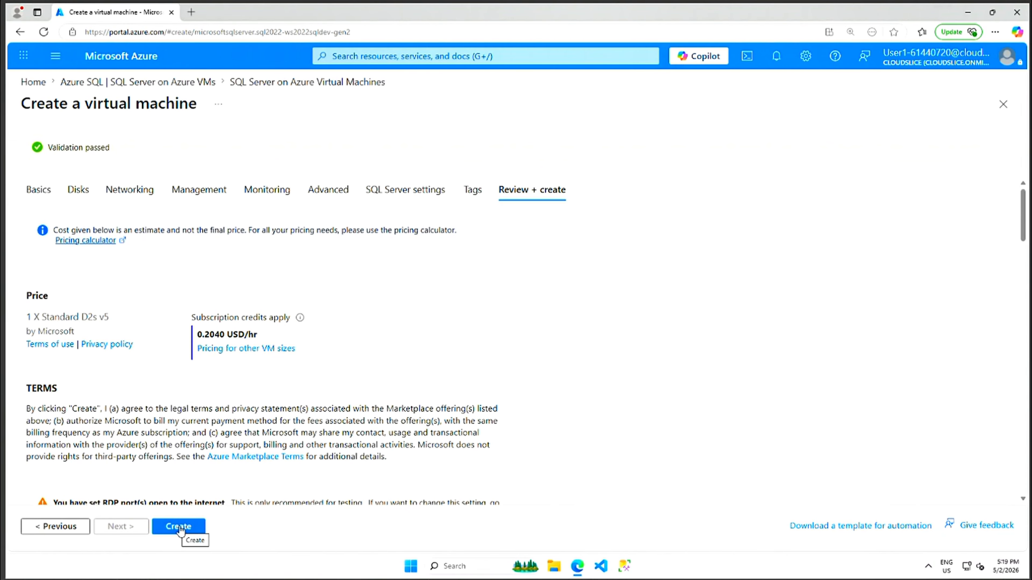
Create the AzureSQLServerVM and wait until the deployment is complete.
left_click(181, 526)
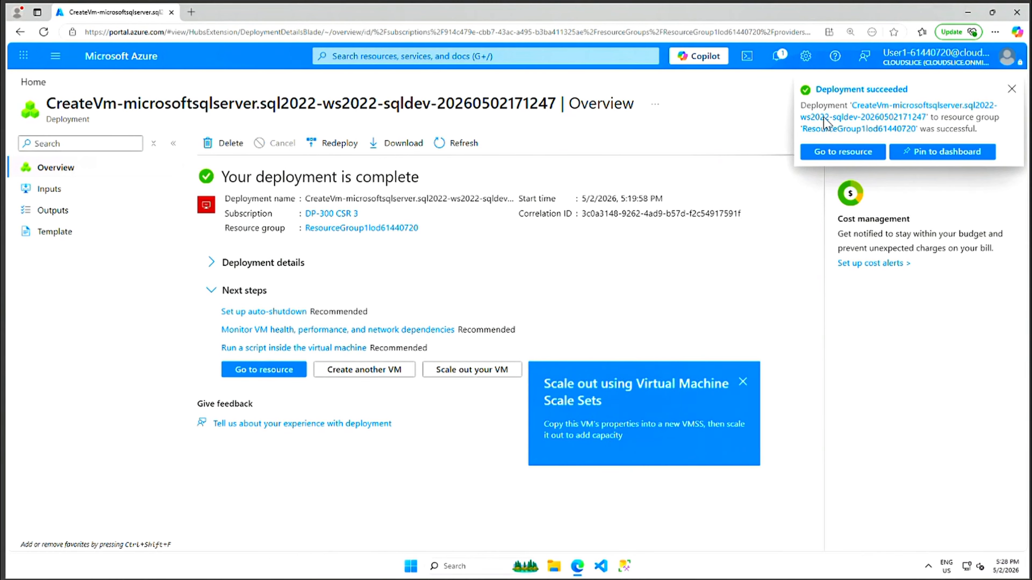
Dismiss the deployment-succeeded notification and open the AzureSQLServerVM virtual machine.
left_click(1010, 89)
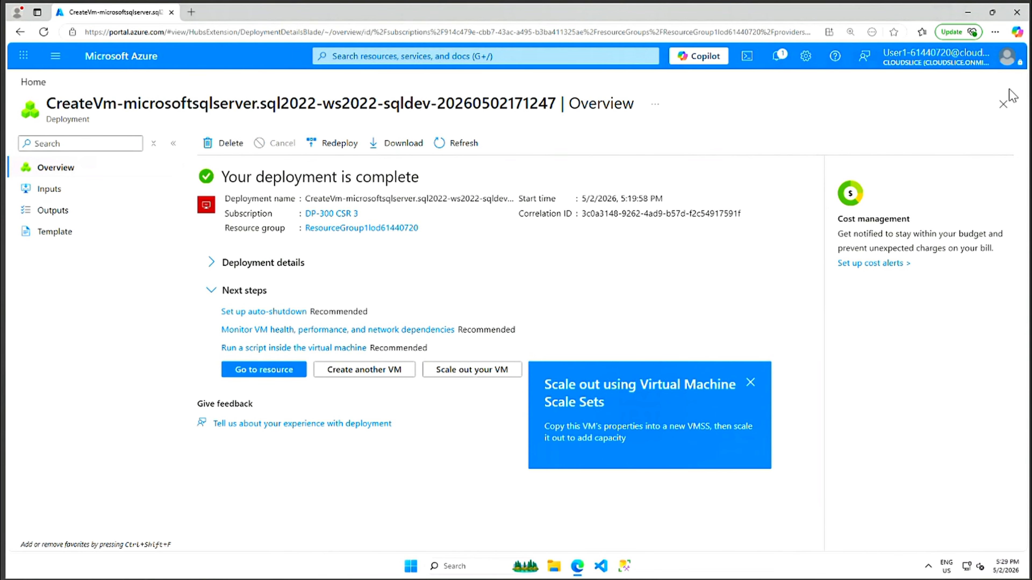
left_click(268, 370)
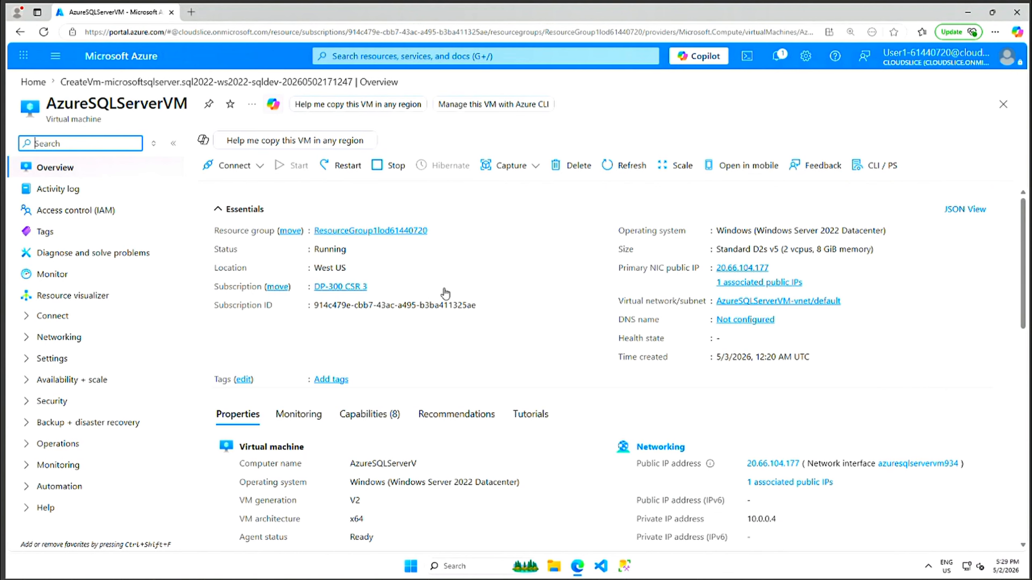
Review the VM's Properties and Monitoring charts, finishing on the Capabilities (8) tab.
scroll(345, 352, "down", 3)
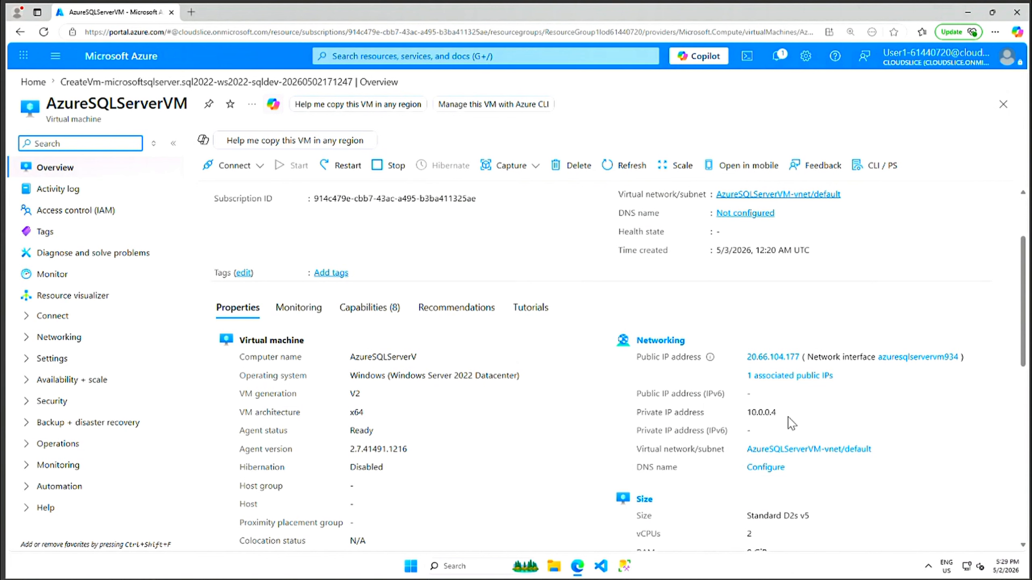
scroll(844, 461, "down", 3)
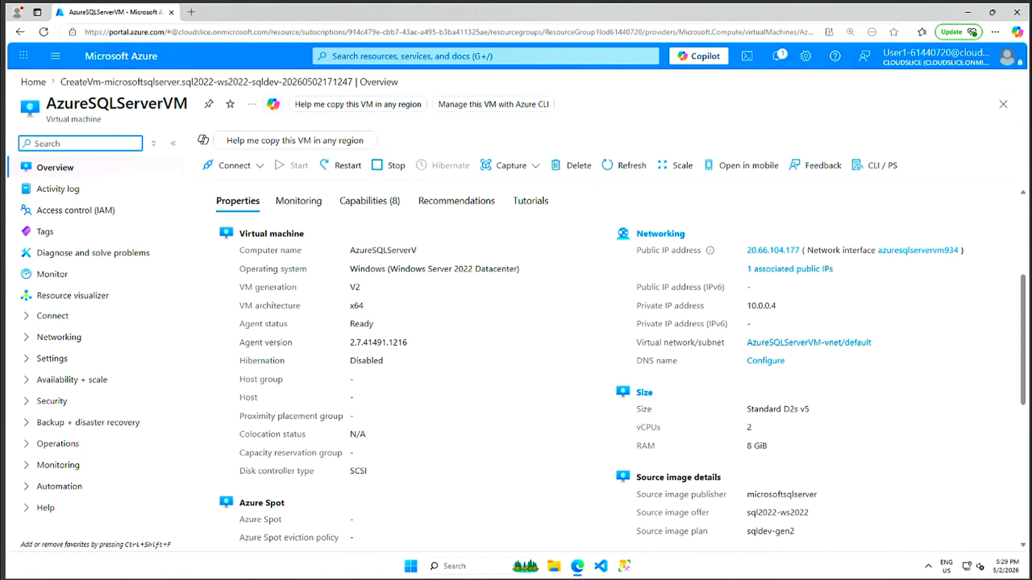
left_click(298, 201)
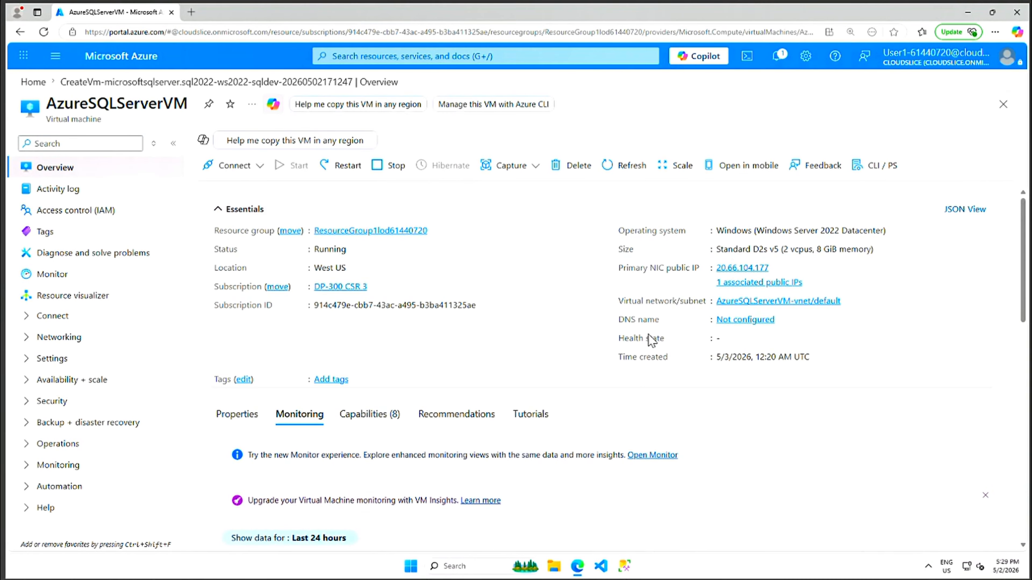
scroll(728, 375, "down", 10)
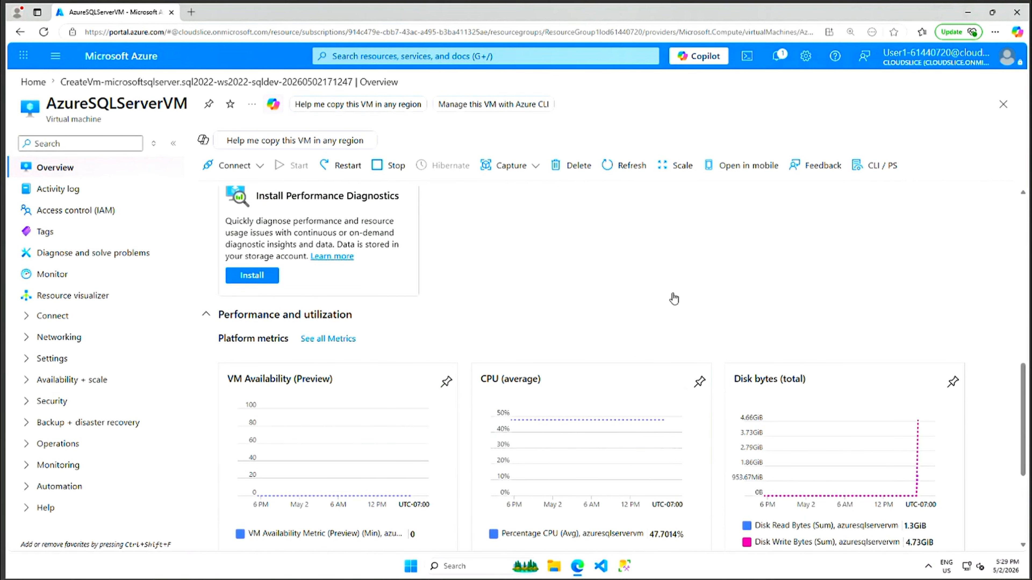
scroll(699, 319, "down", 5)
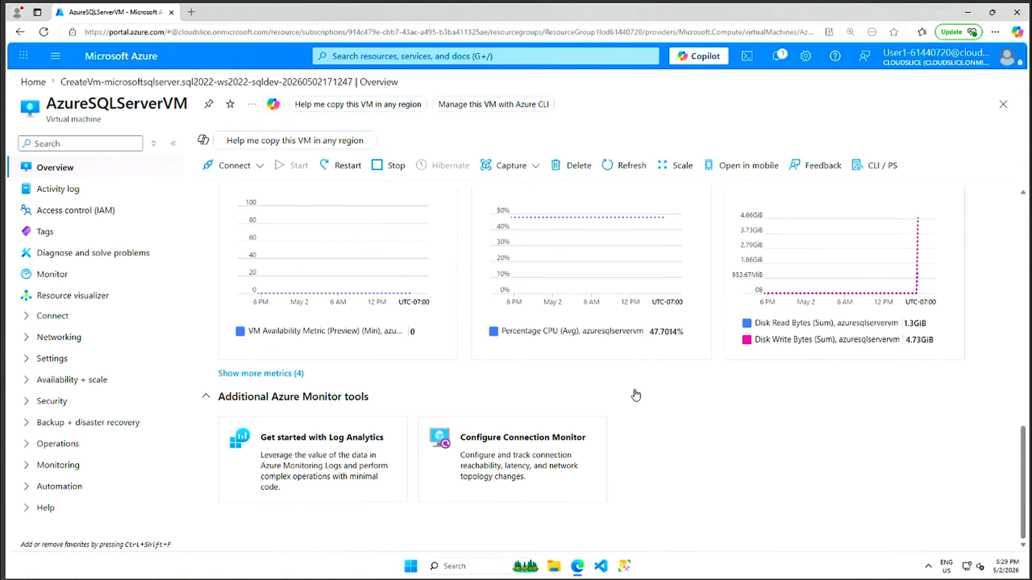
scroll(672, 362, "up", 15)
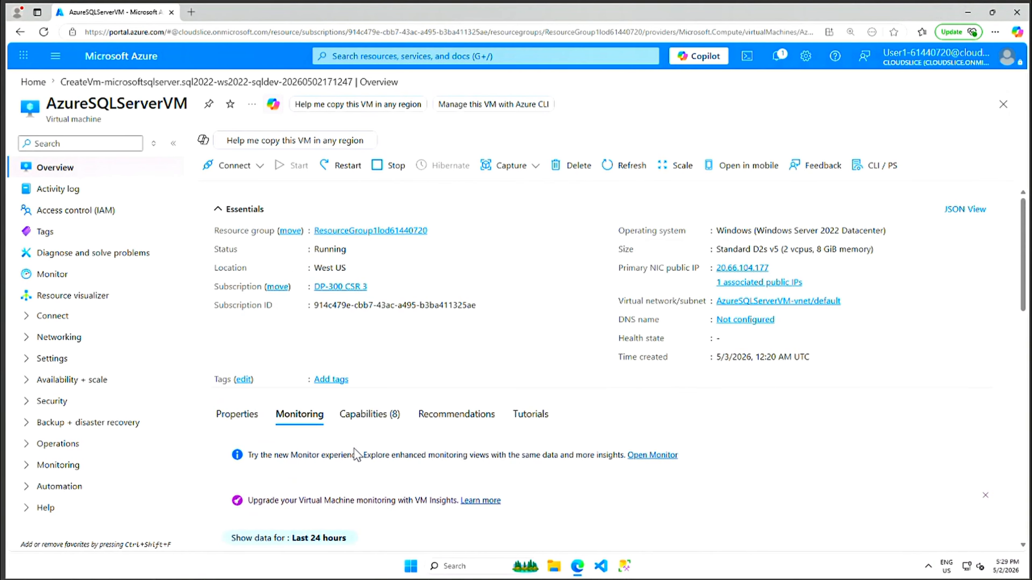
left_click(374, 418)
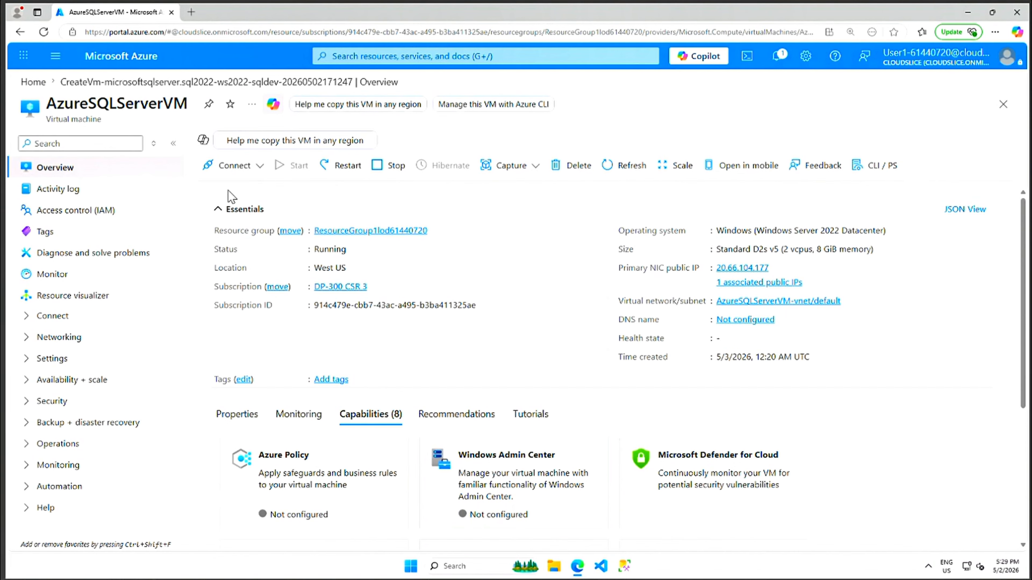
Choose Connect from the VM's Connect menu to show Native RDP to 20.66.104.177:3389.
left_click(260, 166)
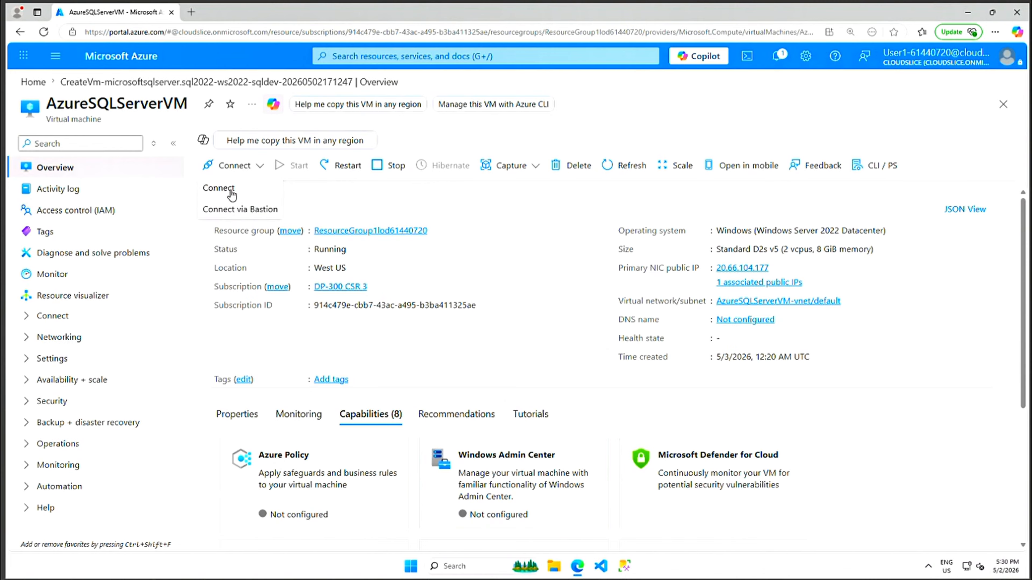
left_click(218, 189)
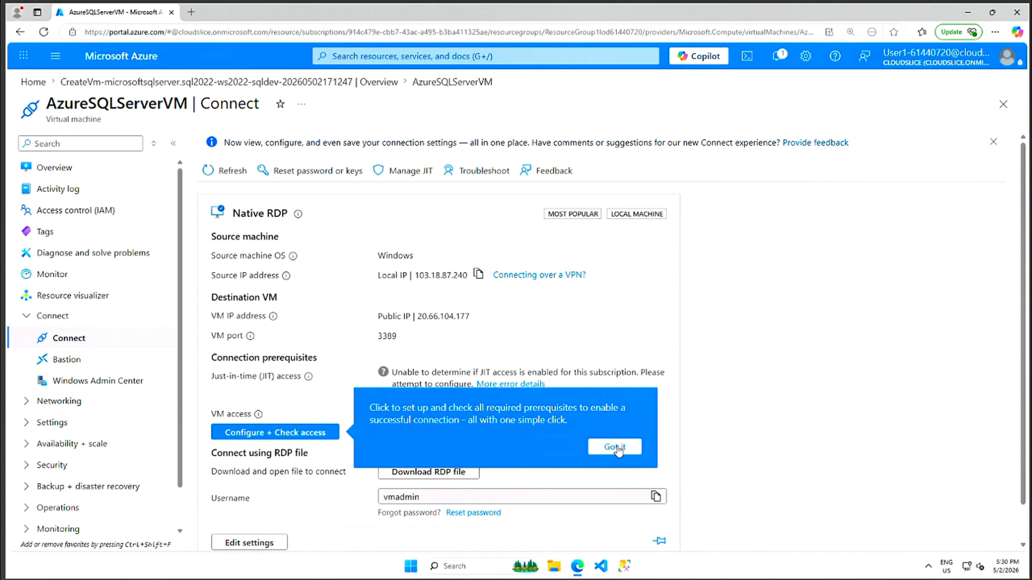
Download AzureSQLServerVM.rdp, keep it despite Edge's warning, and open it.
left_click(614, 447)
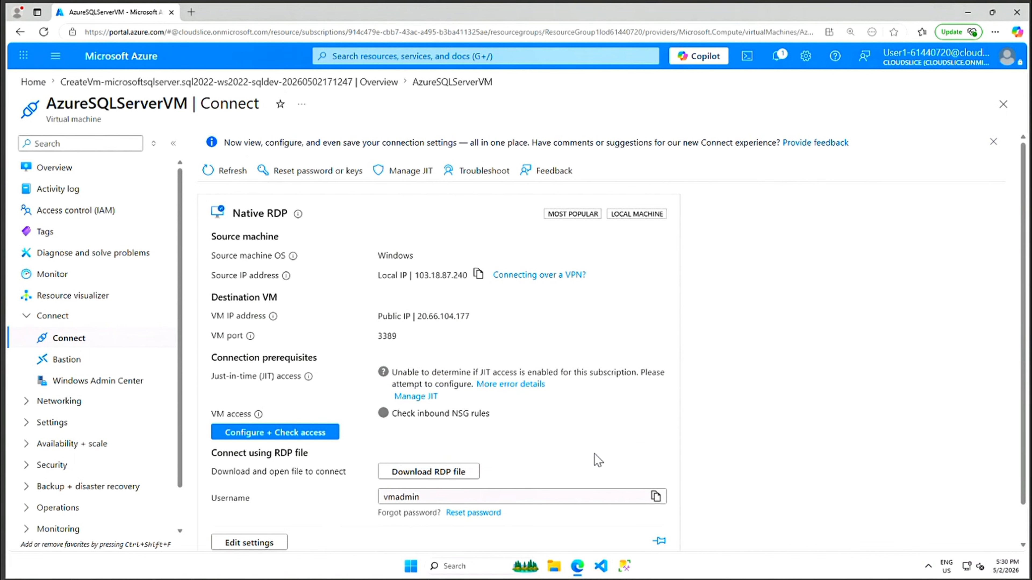
left_click(434, 473)
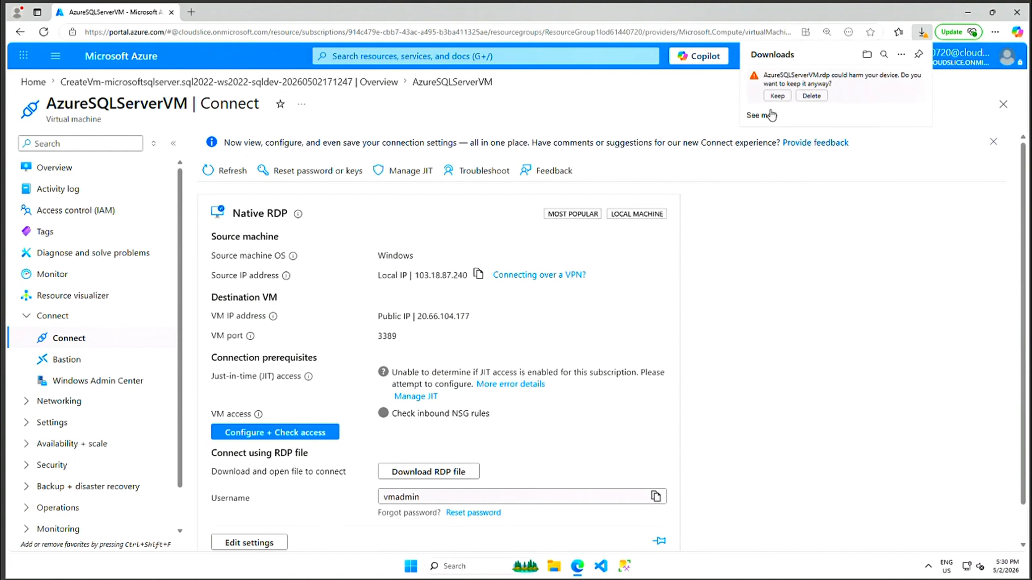
left_click(777, 97)
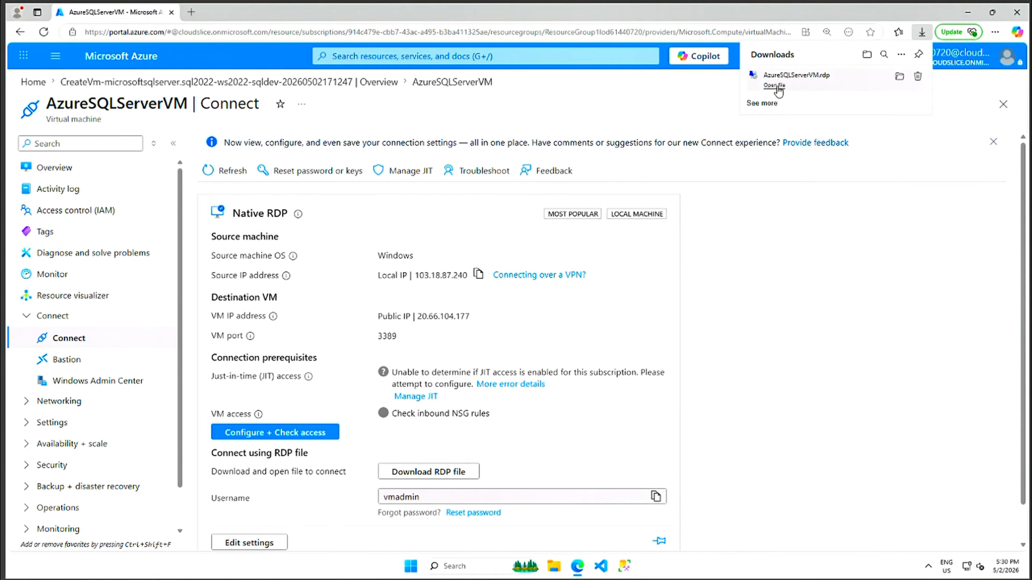
left_click(775, 85)
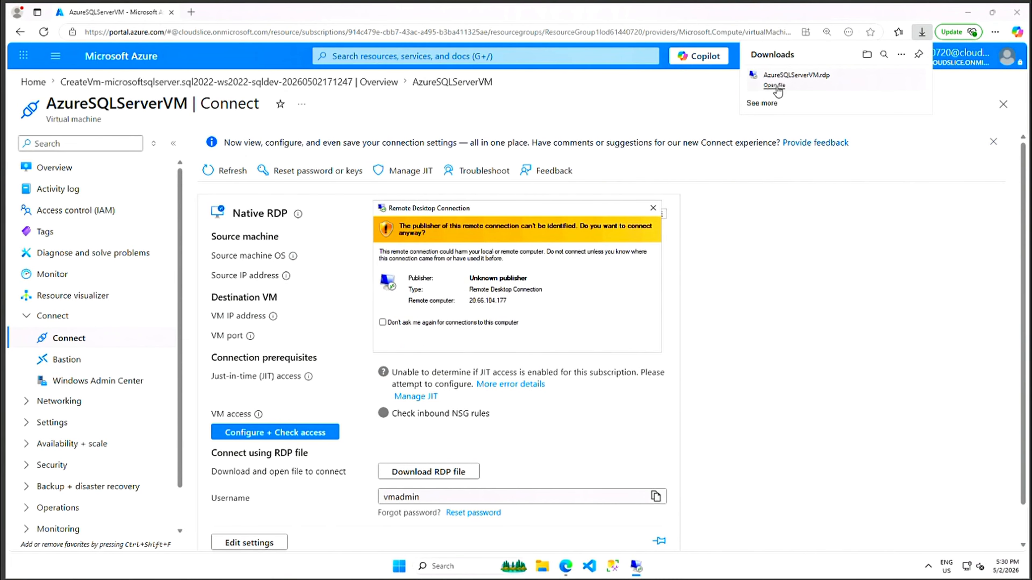
Sign in to 20.66.104.177 with the admin password, accepting the publisher and certificate warnings.
left_click(591, 340)
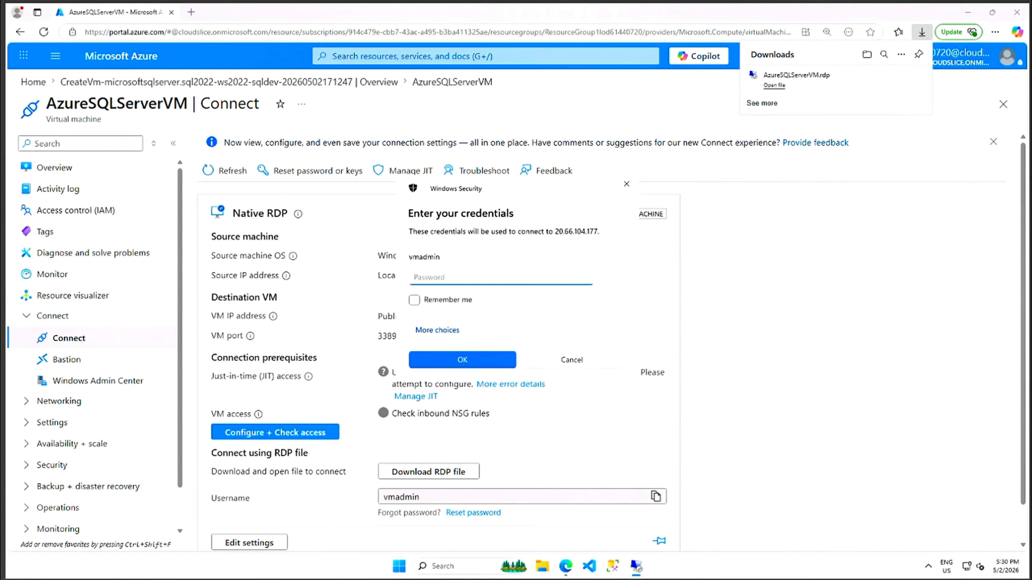
key("ctrl+v")
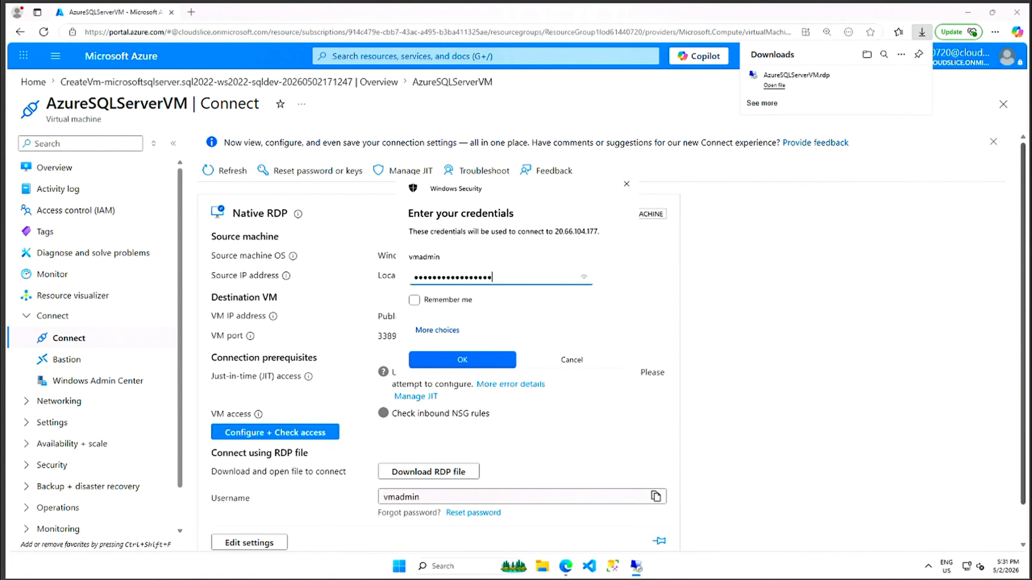
left_click(462, 365)
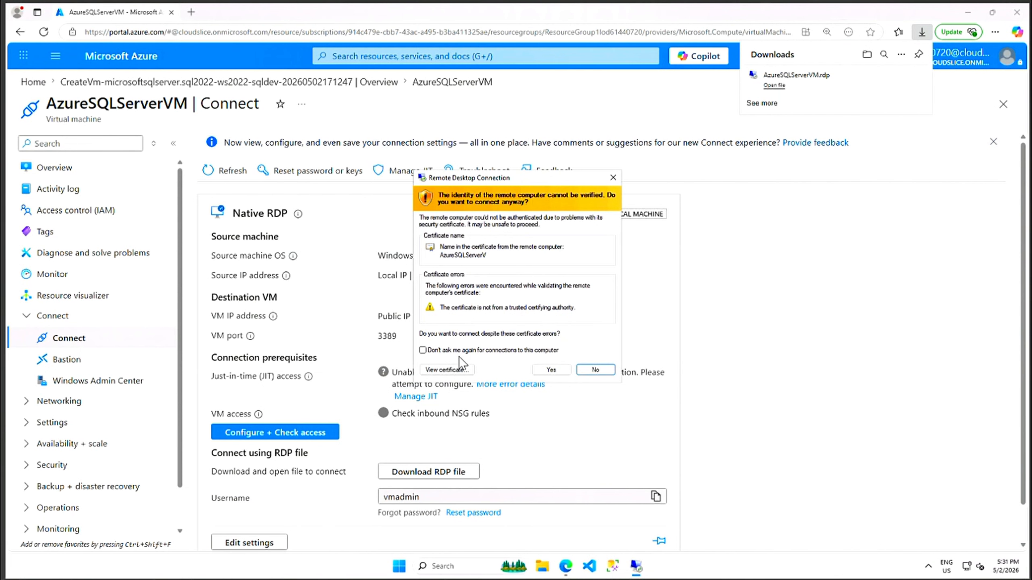
left_click(551, 370)
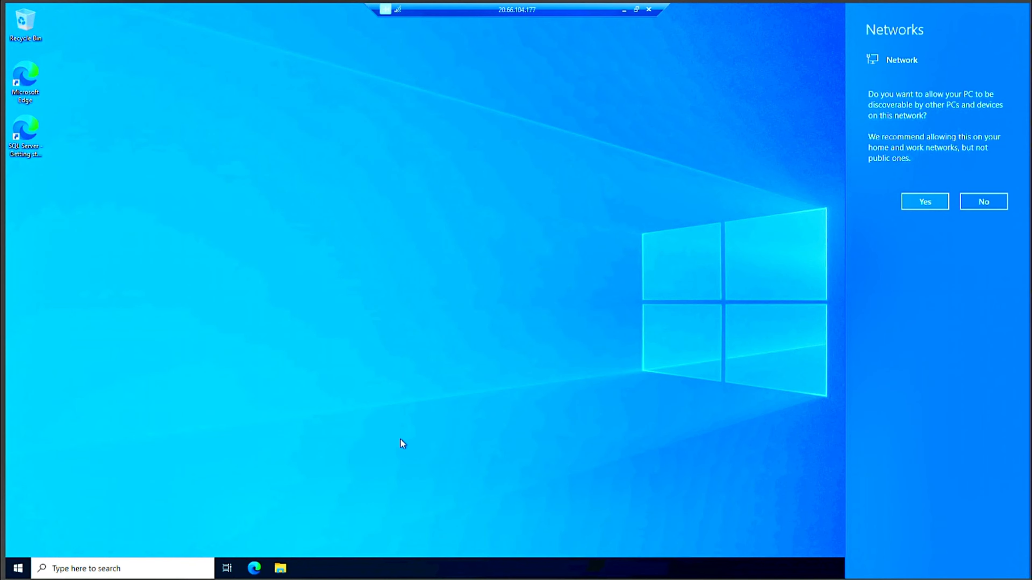
Allow the server to be discoverable on the network, then open Windows search.
left_click(932, 203)
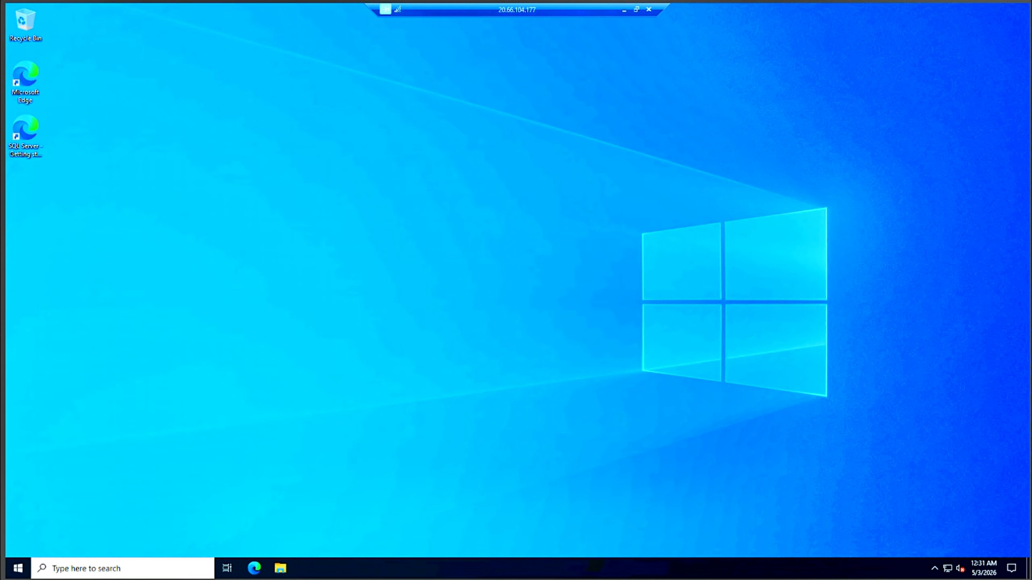
left_click(141, 568)
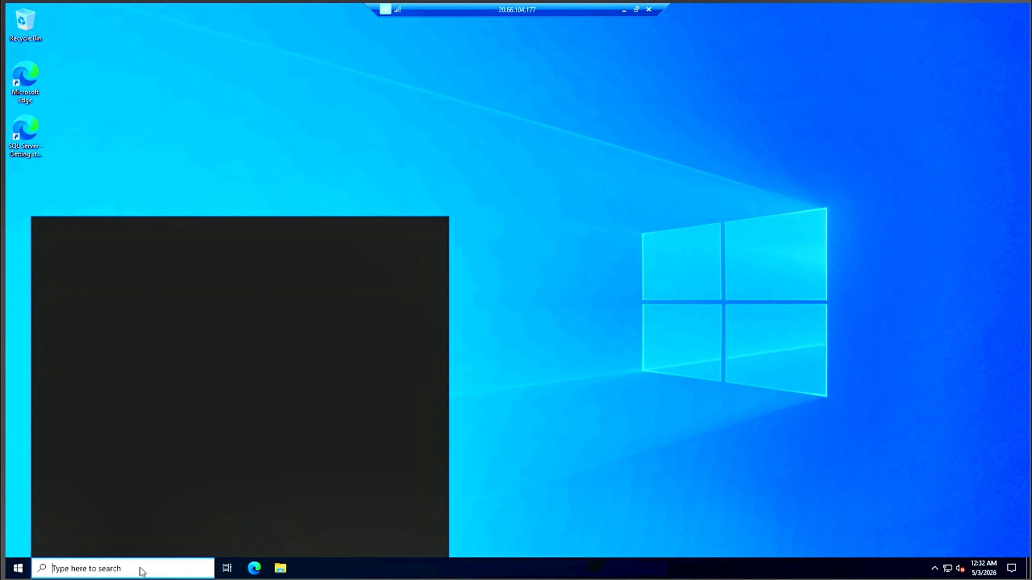
Launch SQL Server Management Studio 20 via 'ssms' search and permanently dismiss the Azure Arc popup.
type("ss")
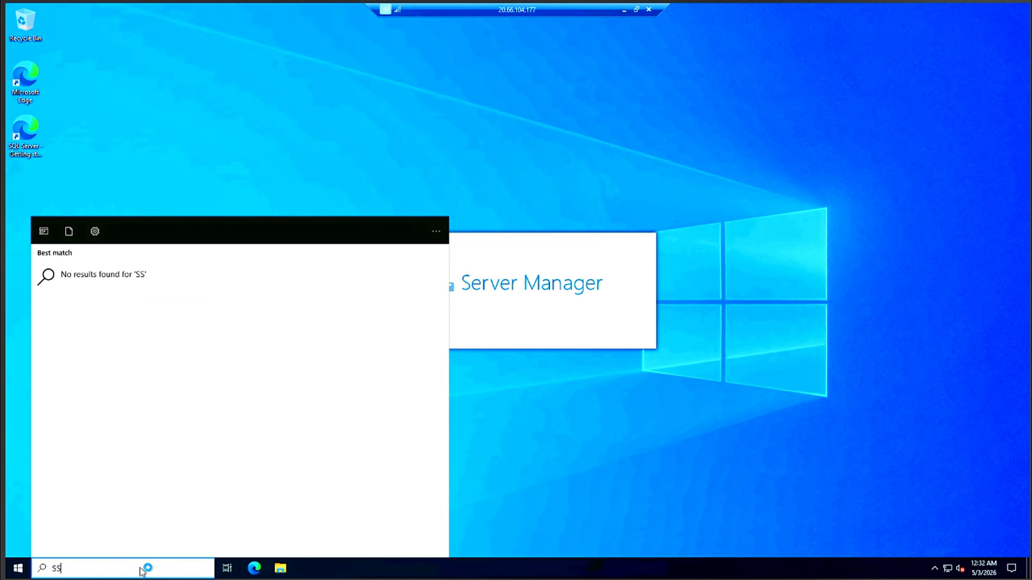
type("MS")
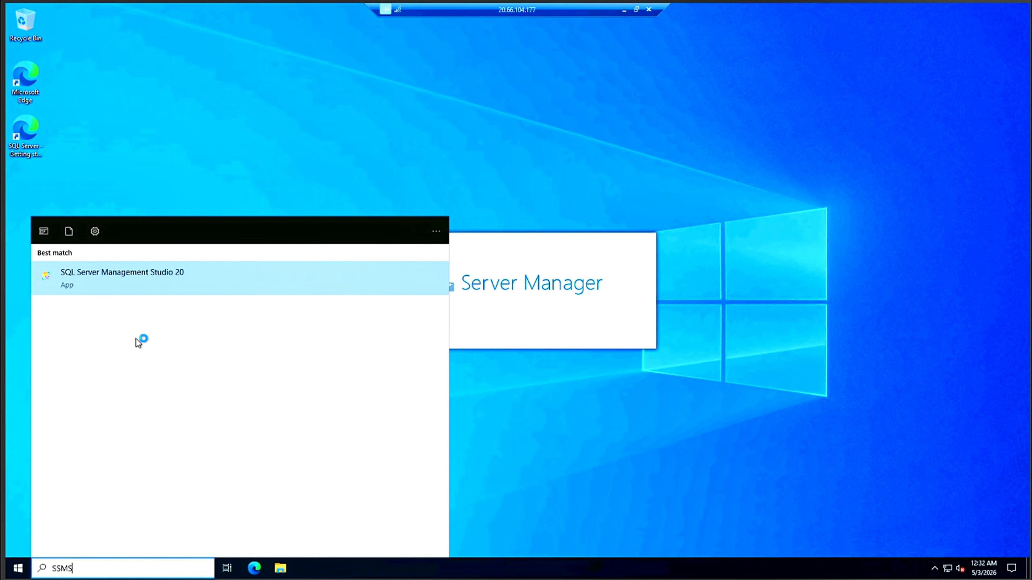
left_click(112, 281)
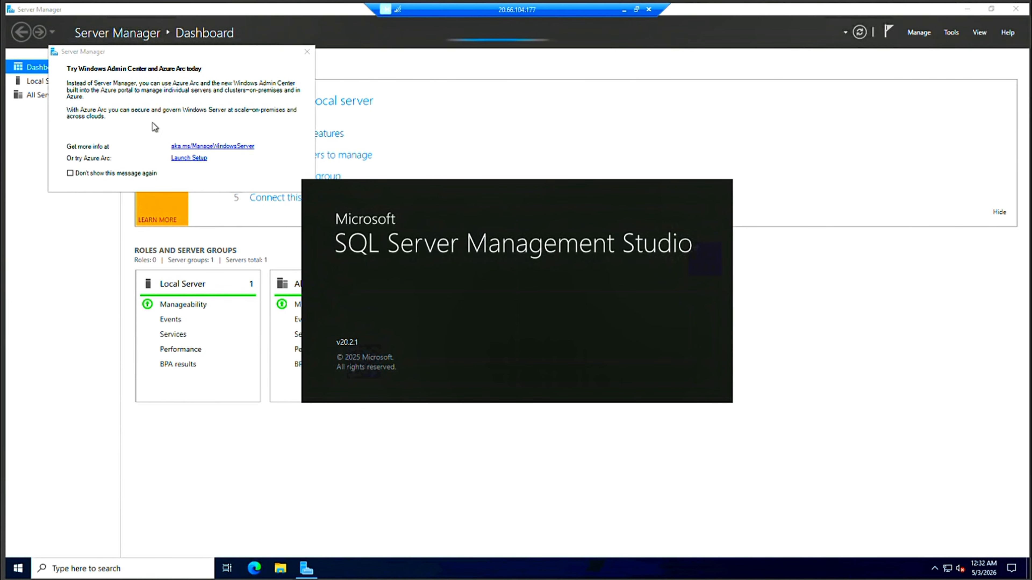
left_click(70, 173)
left_click(307, 51)
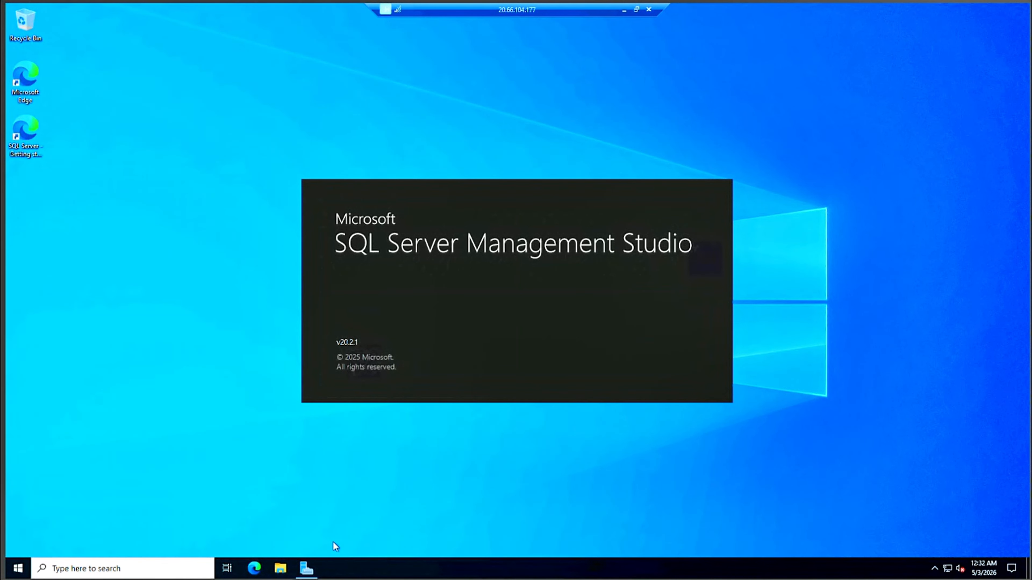
mouse_move(315, 571)
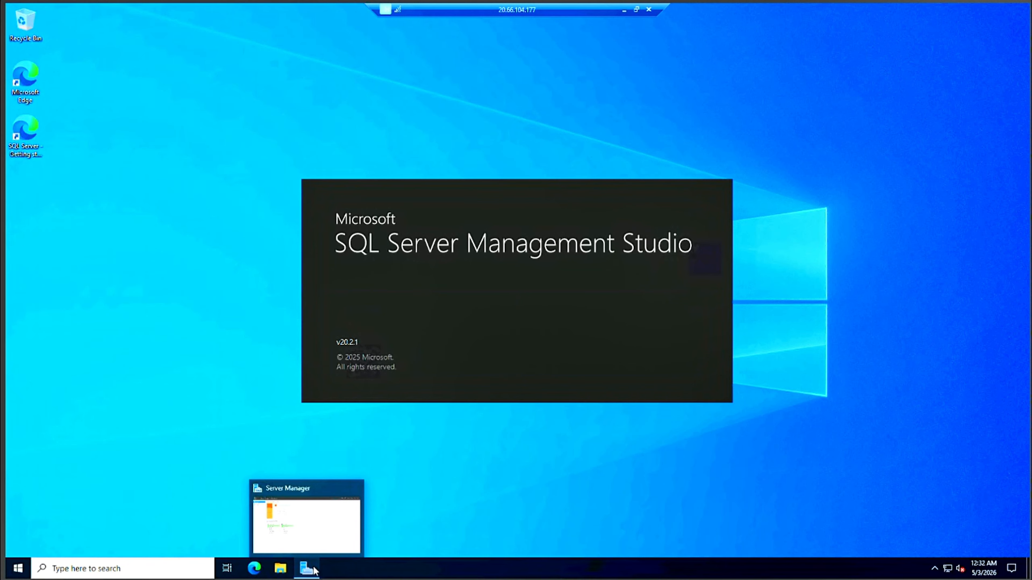
mouse_move(330, 529)
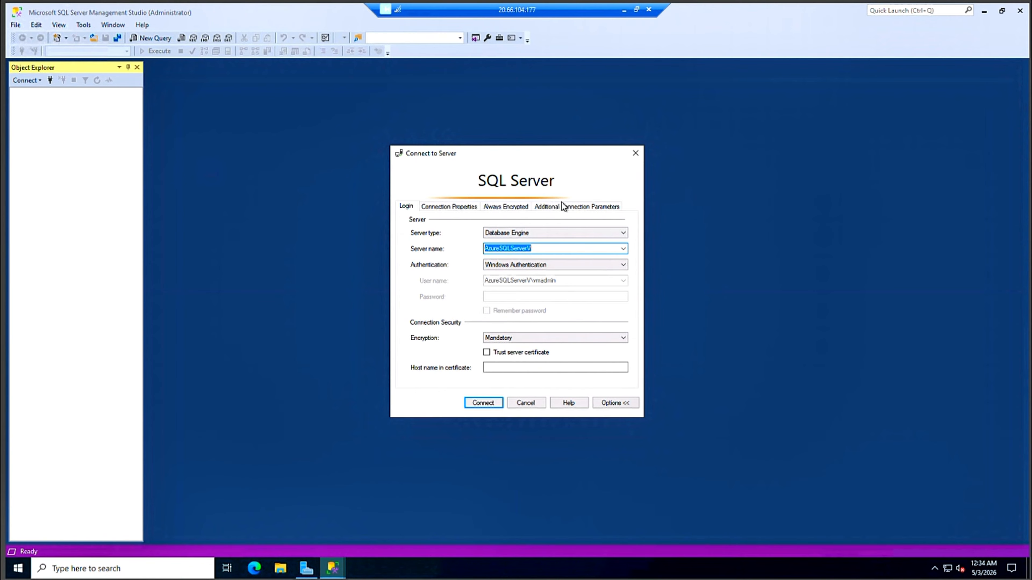
Connect trusting the server certificate, then expand Databases, System Databases, Security, Server Objects and Replication.
left_click(486, 352)
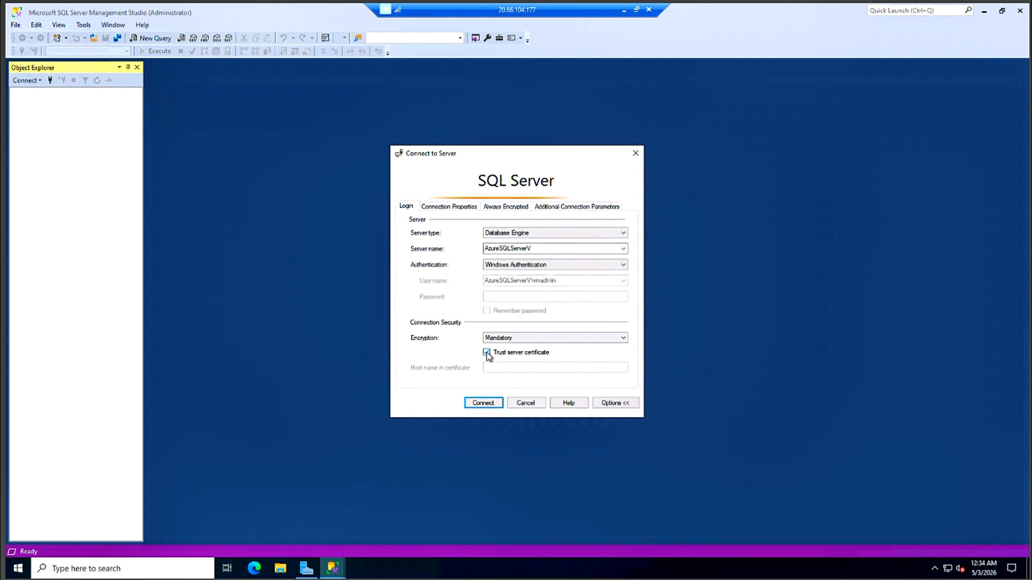
left_click(487, 403)
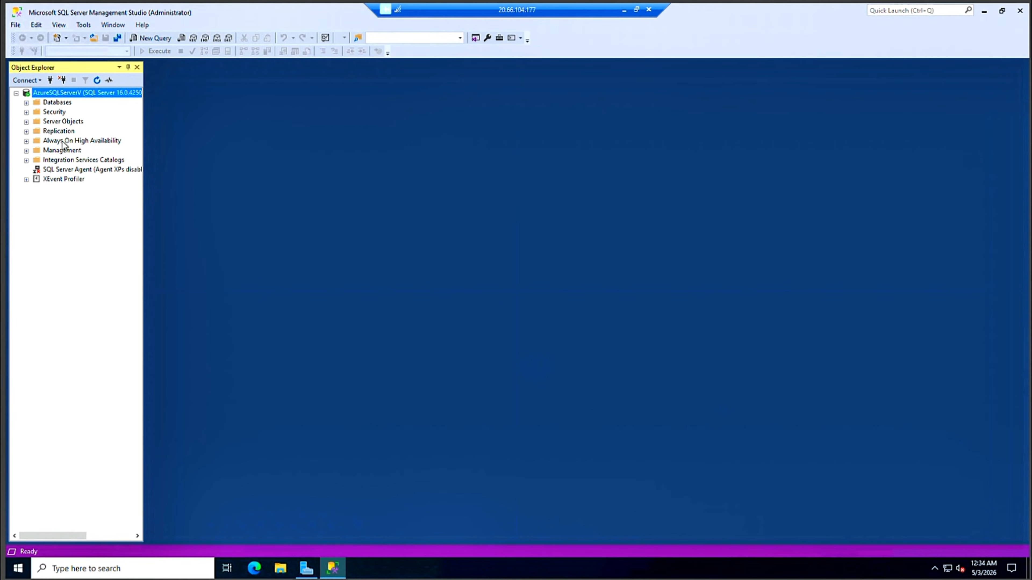
left_click(26, 103)
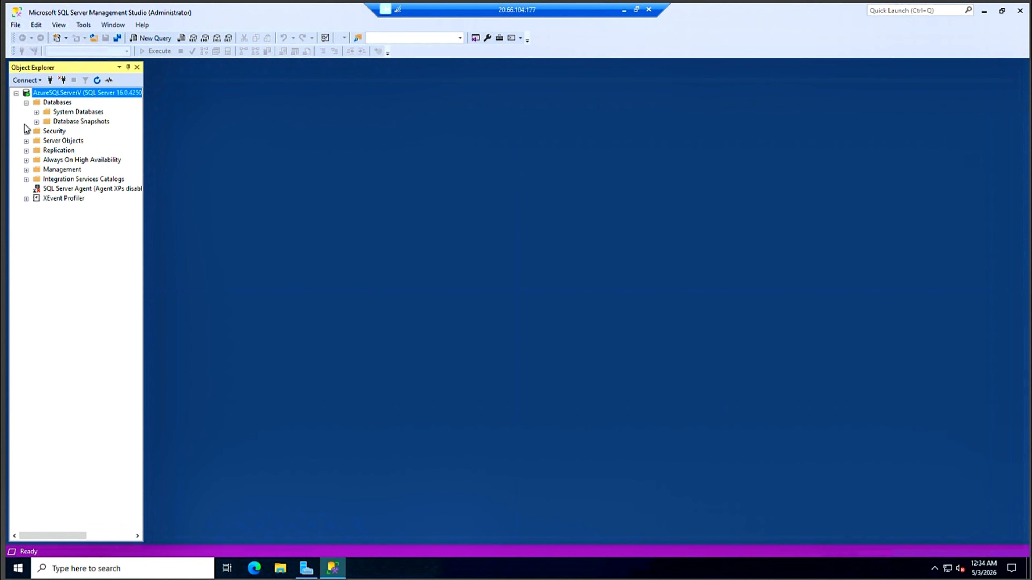
left_click(36, 112)
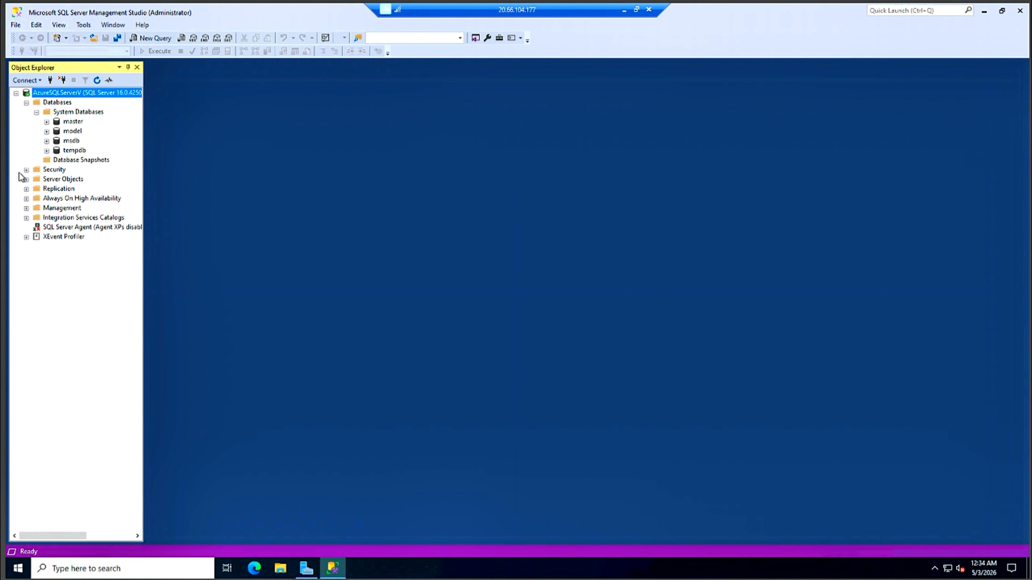
left_click(26, 170)
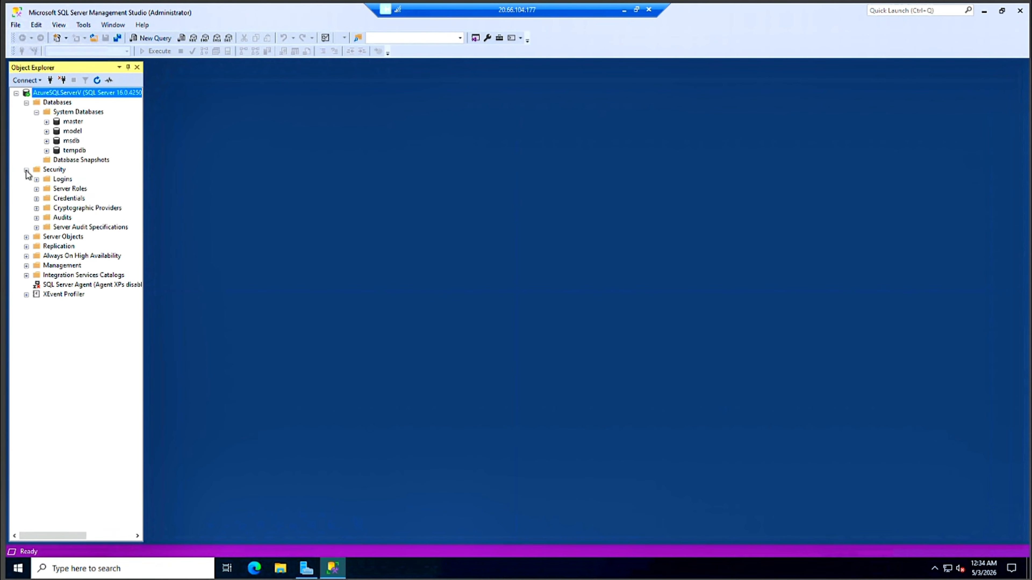
left_click(26, 237)
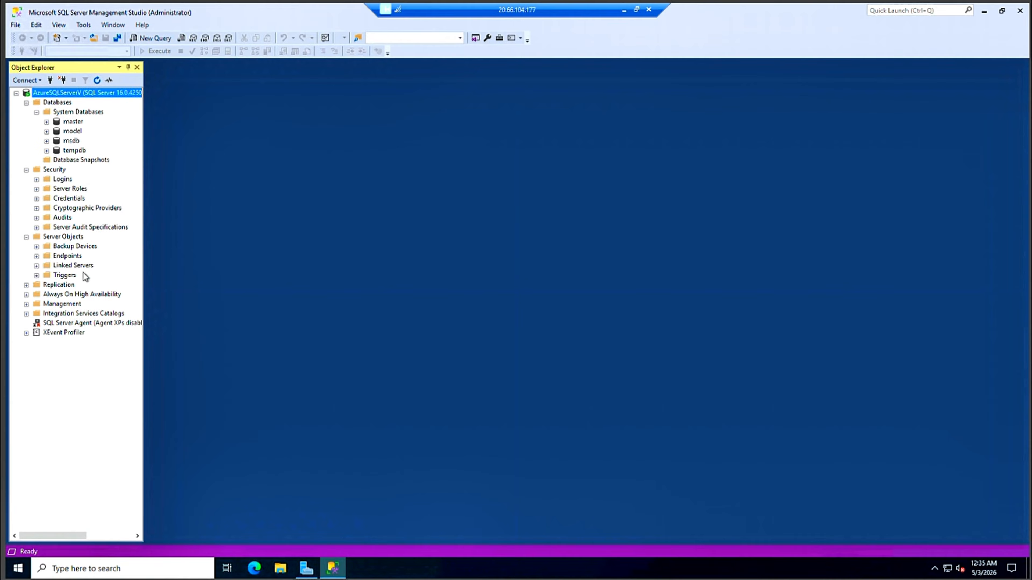
left_click(26, 285)
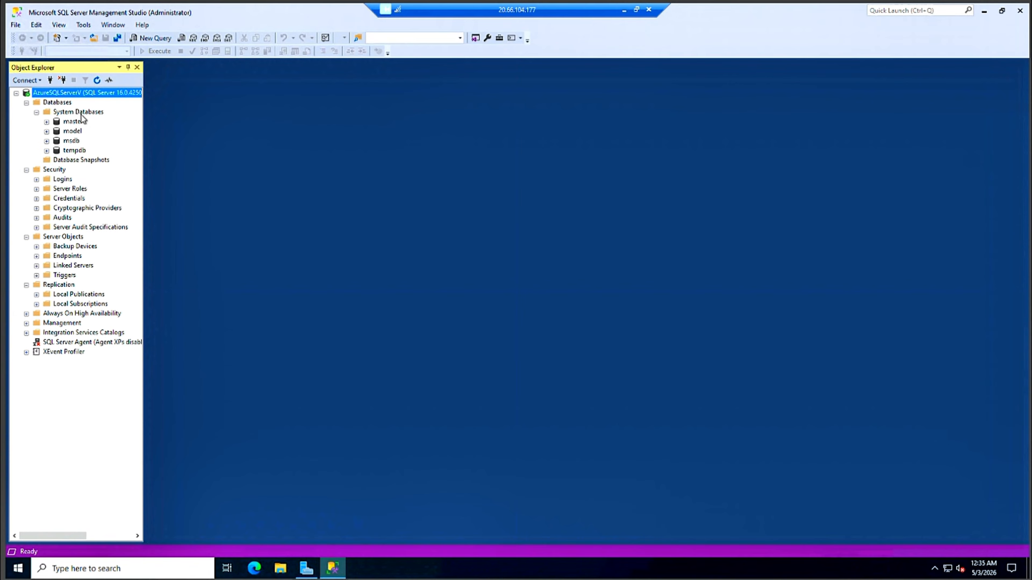
right_click(61, 103)
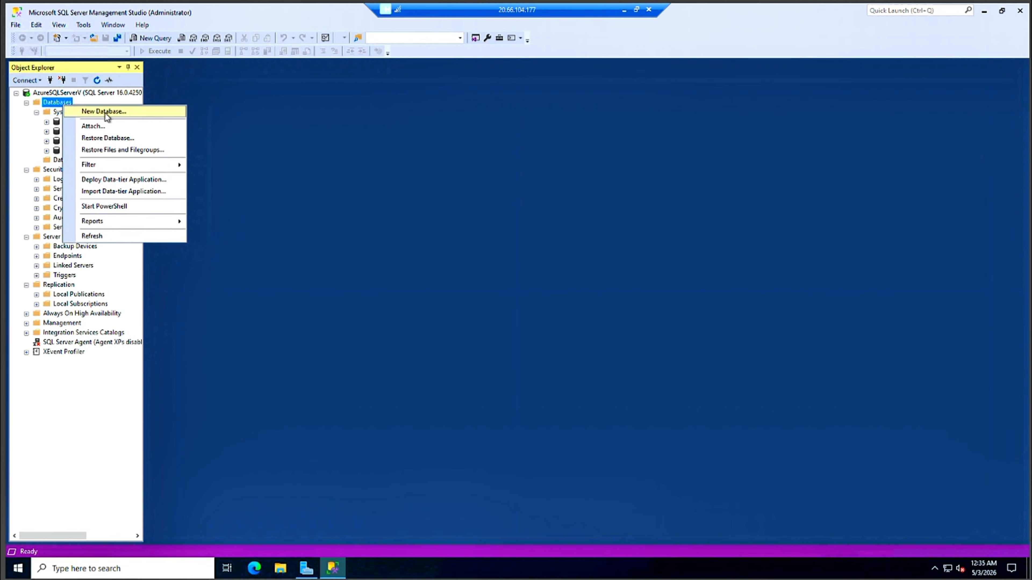
left_click(105, 112)
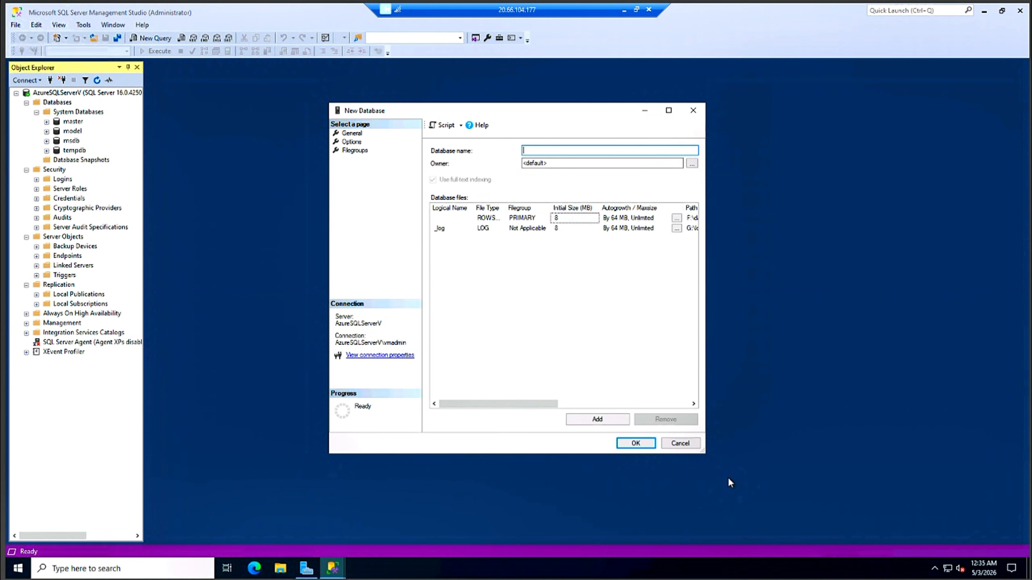
left_click(683, 446)
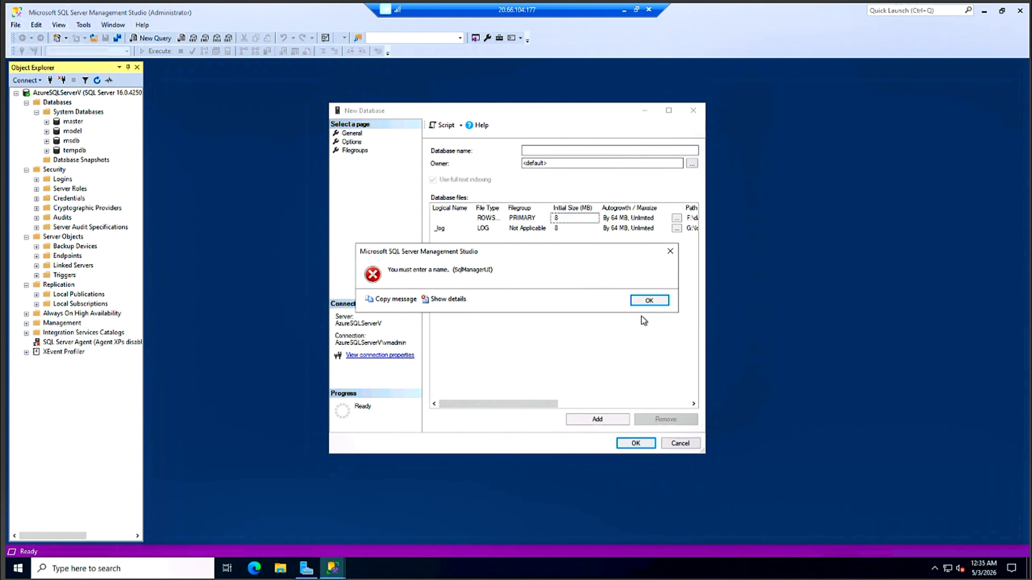
left_click(650, 300)
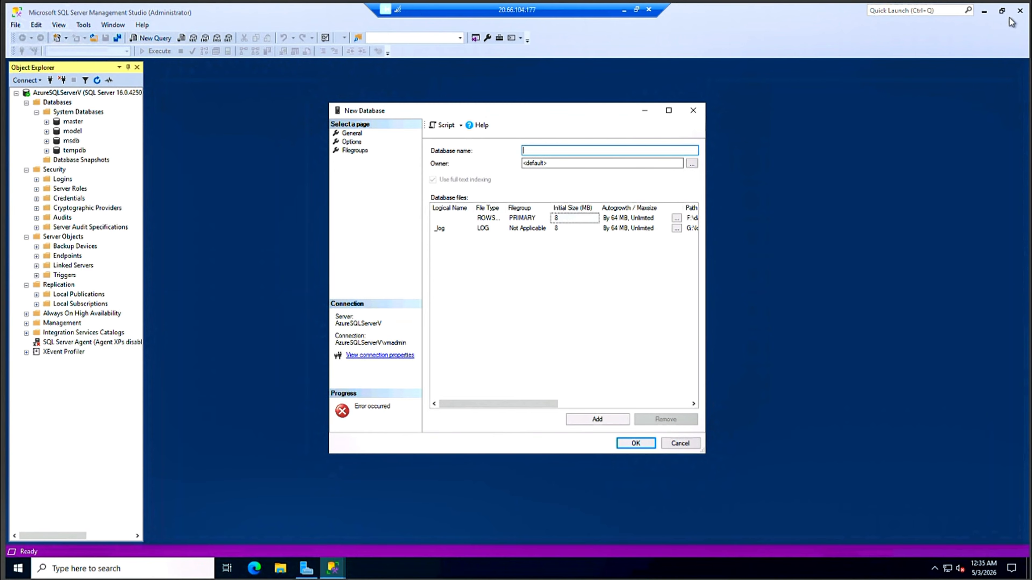
key("Escape")
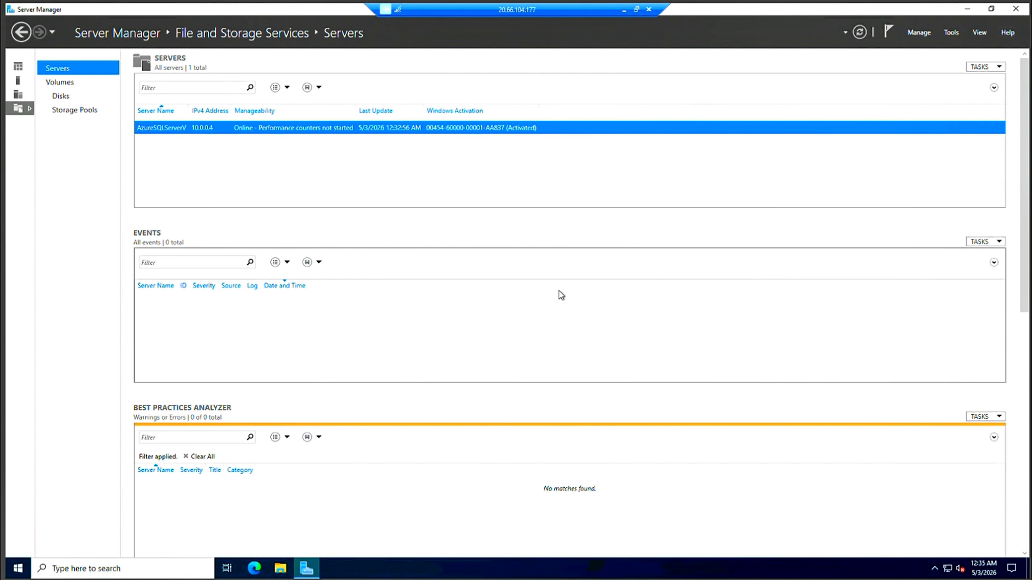
Minimize Server Manager, open Edge on the server, then minimize the remote session.
left_click(971, 10)
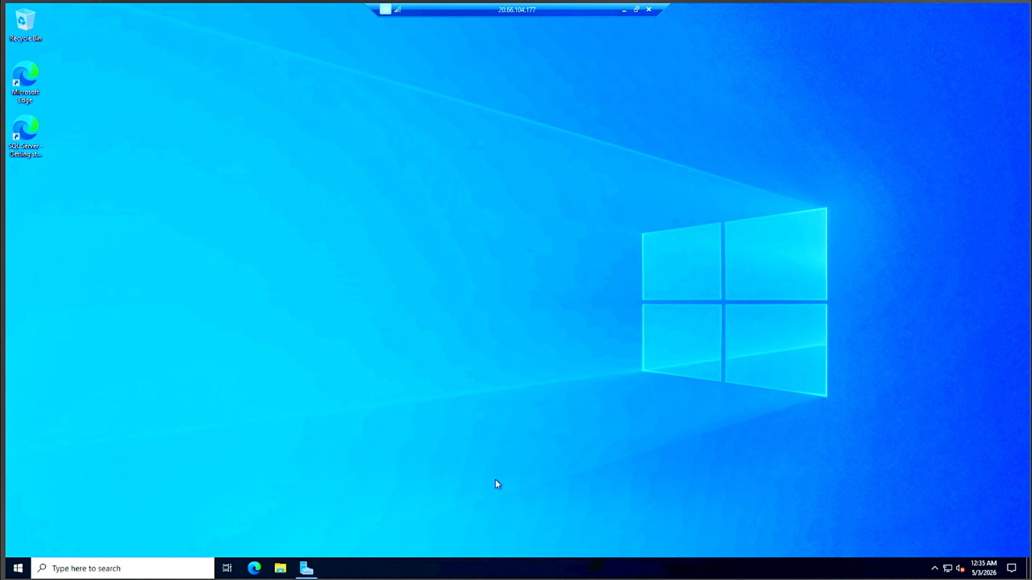
left_click(256, 570)
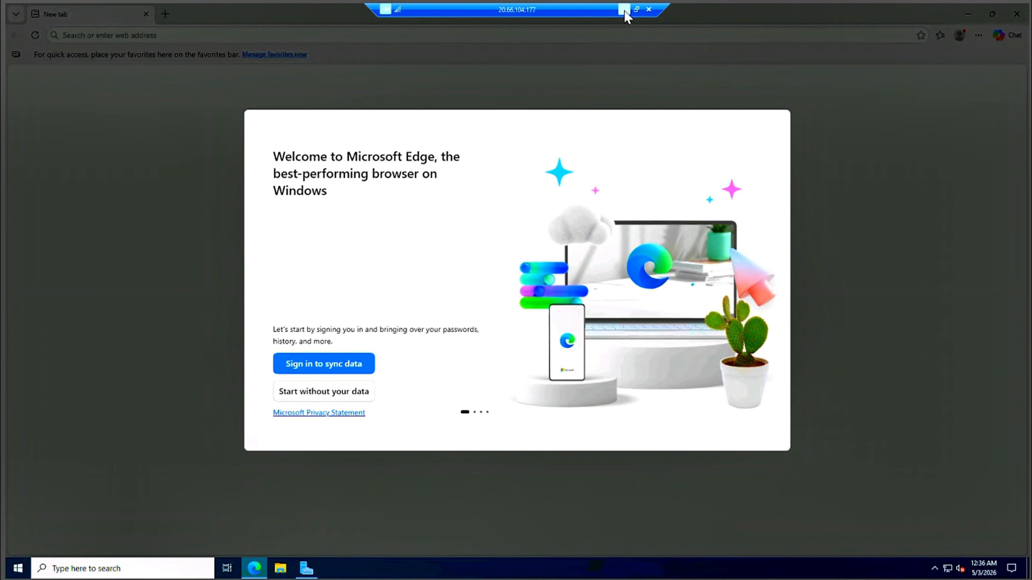
left_click(624, 10)
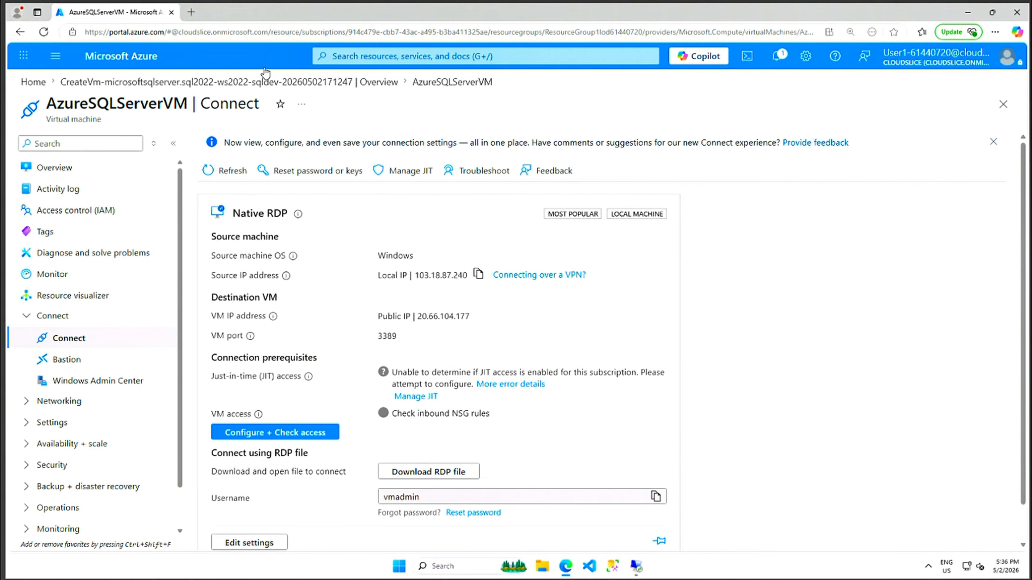
Go to Azure Home and open the ResourceGroup1lod61440720 resource group from recent resources.
left_click(375, 57)
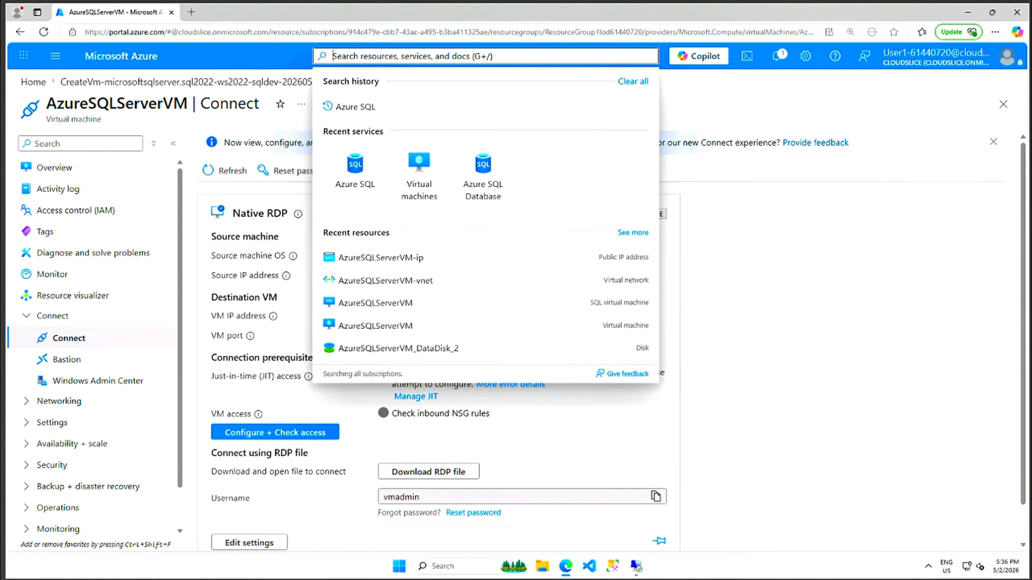
type("res")
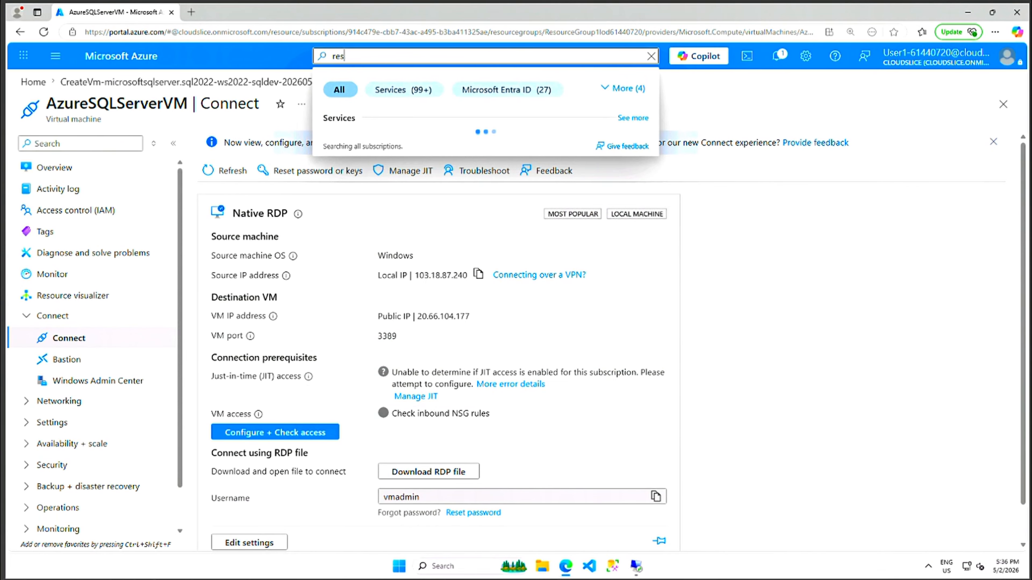
type("ourse")
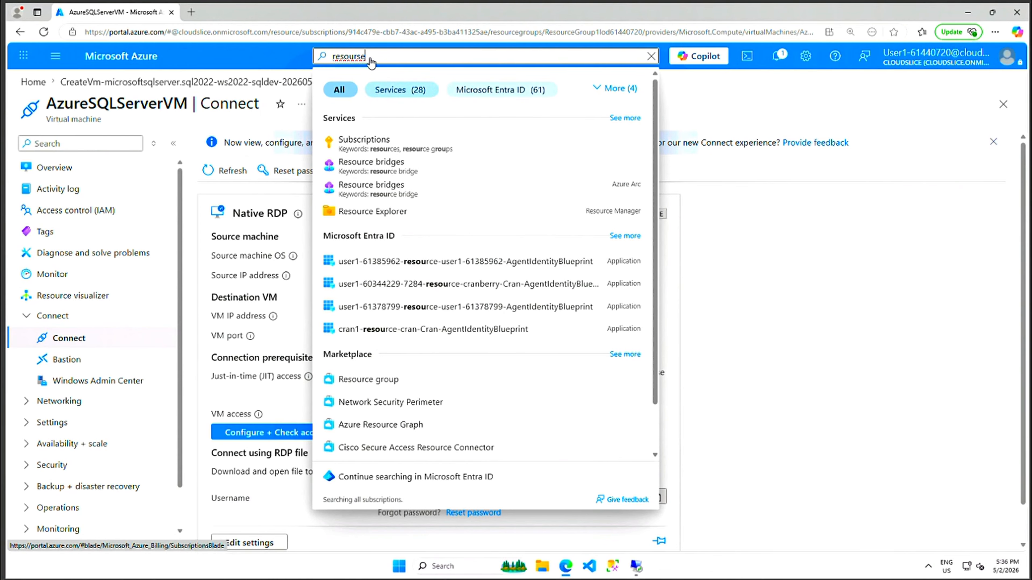
left_click(29, 86)
left_click(29, 83)
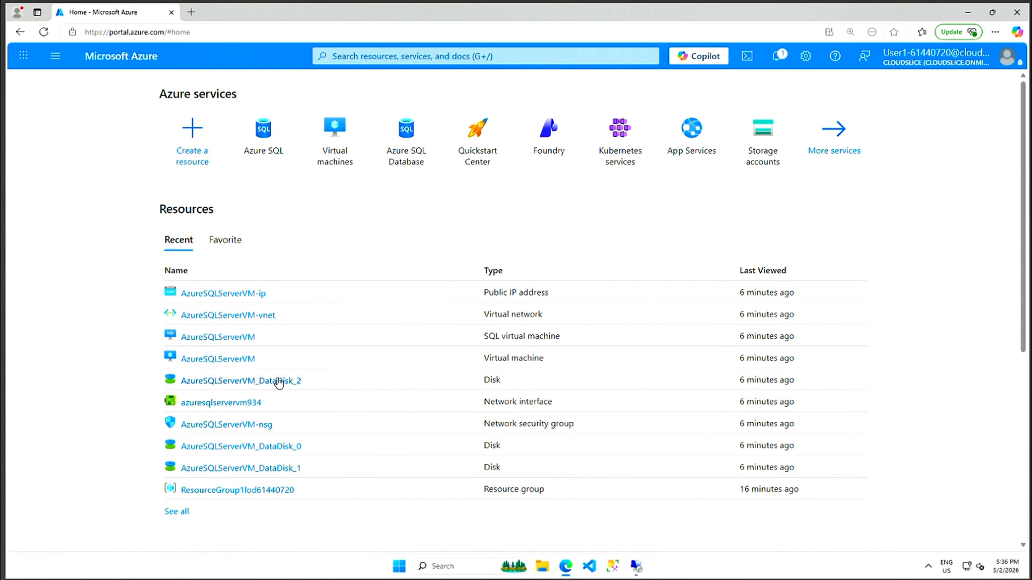
left_click(257, 490)
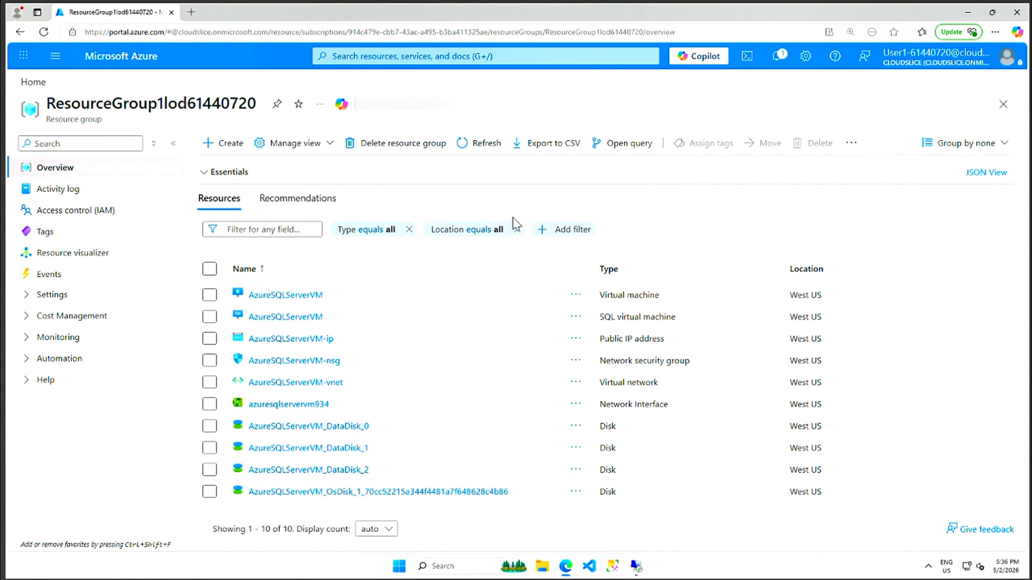
Delete ResourceGroup1lod61440720 and its 11 resources, confirming with the pasted group name.
left_click(398, 148)
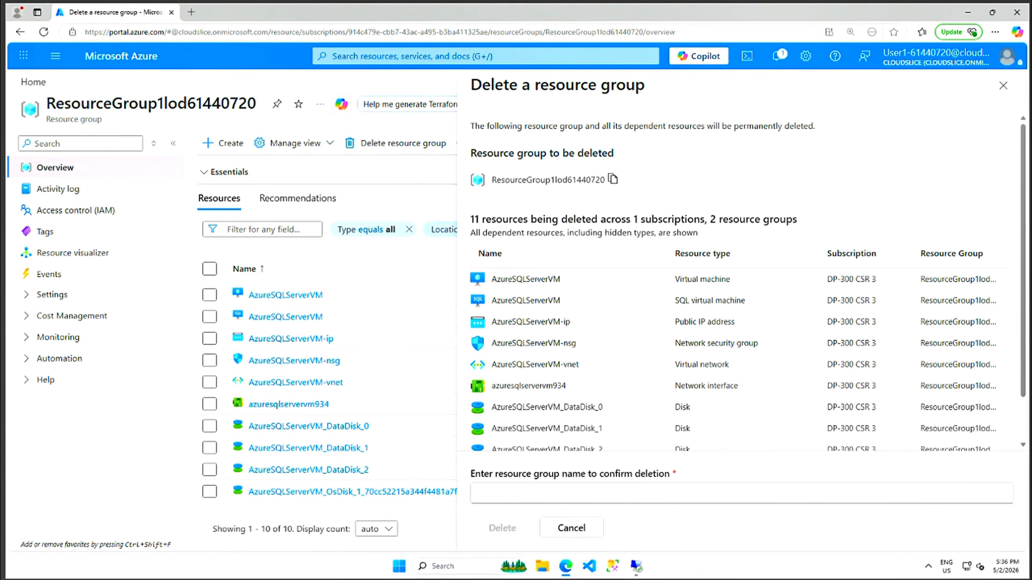
left_click(613, 184)
left_click(569, 493)
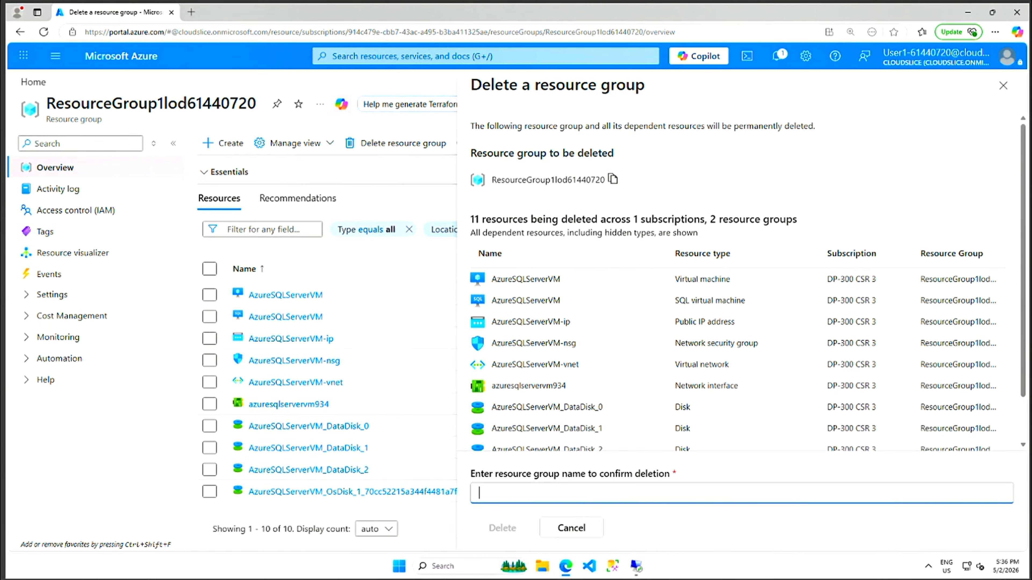
key("ctrl+v")
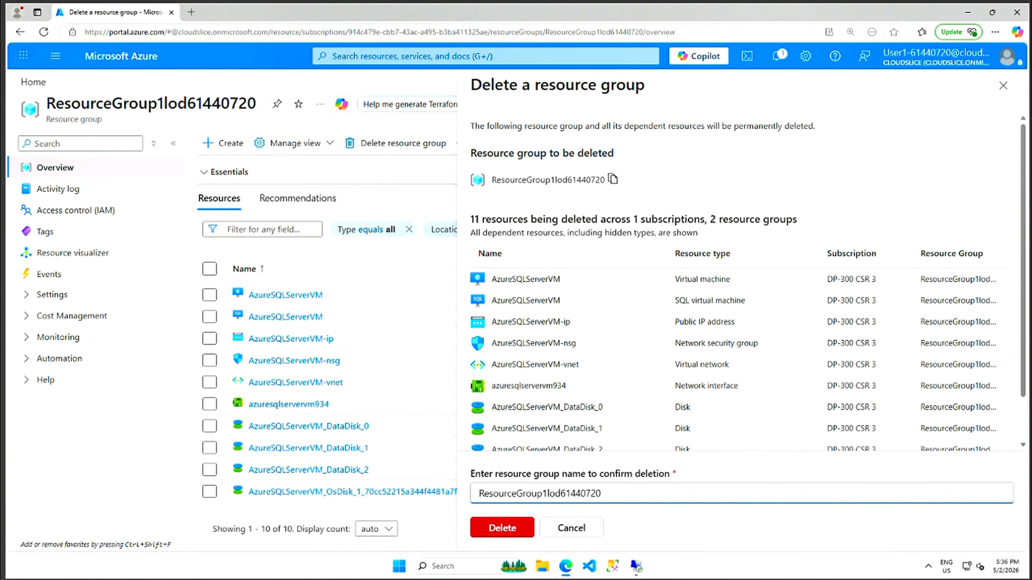
left_click(502, 531)
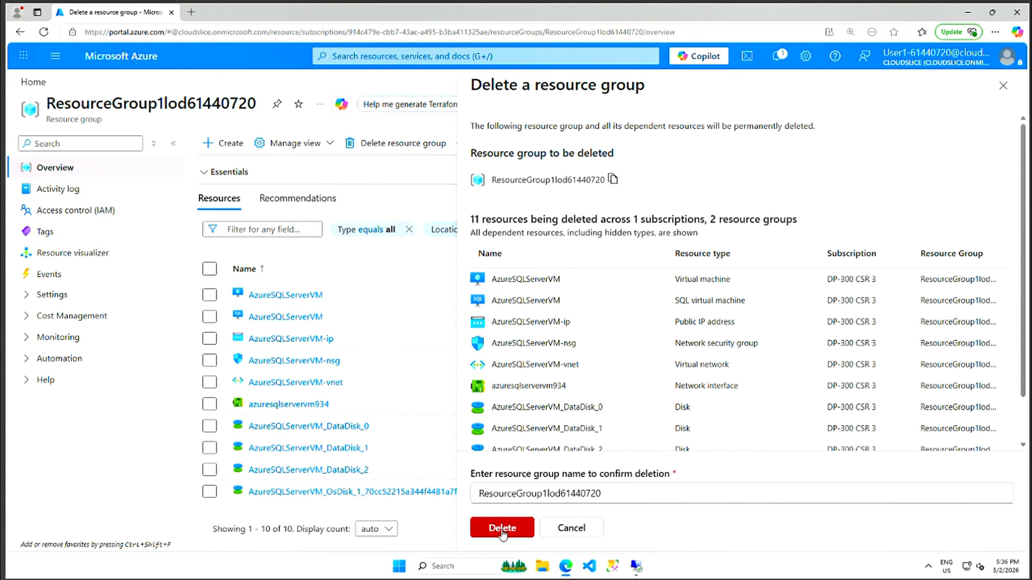